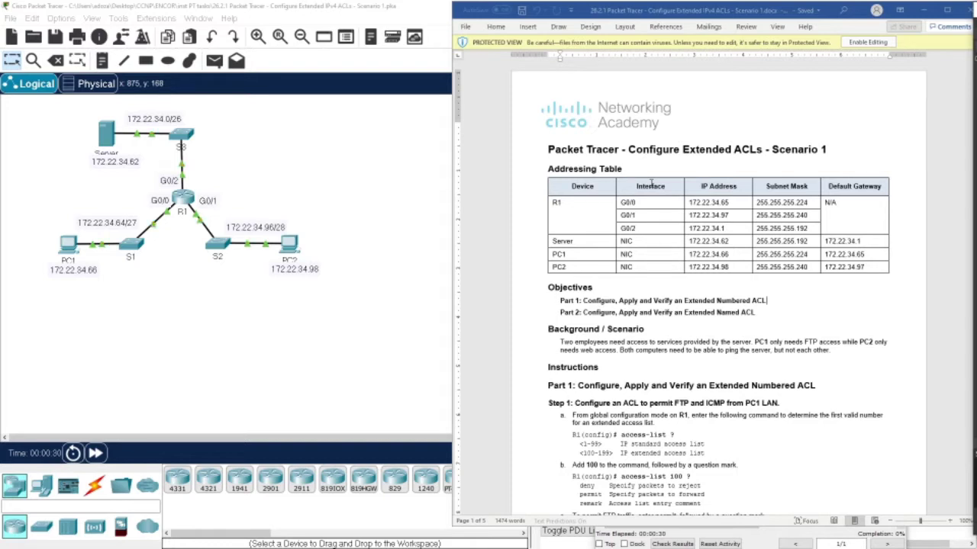
Step: Review the lab's addressing table and first instructions, and open router R1's CLI at its user prompt beside the instructions
scroll(650, 181, "down", 3)
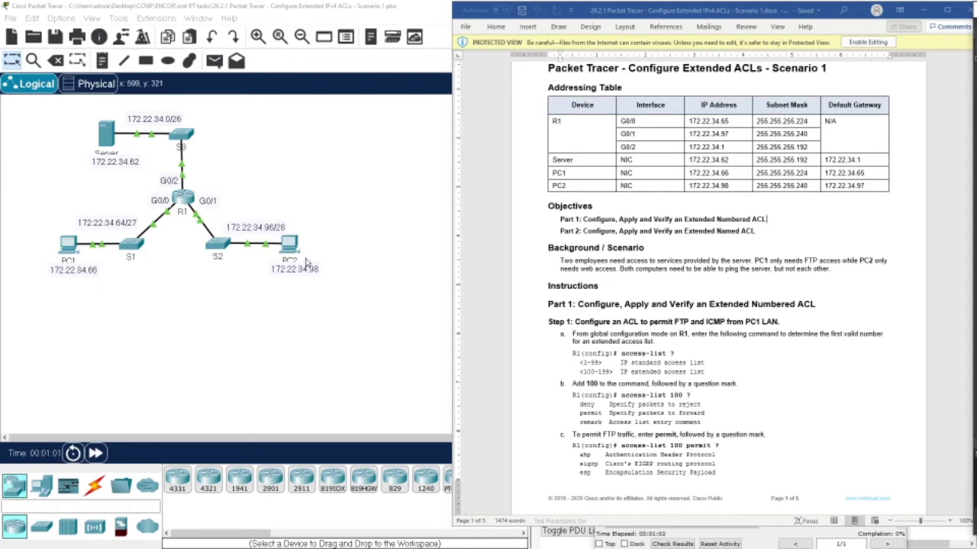
scroll(616, 308, "down", 3)
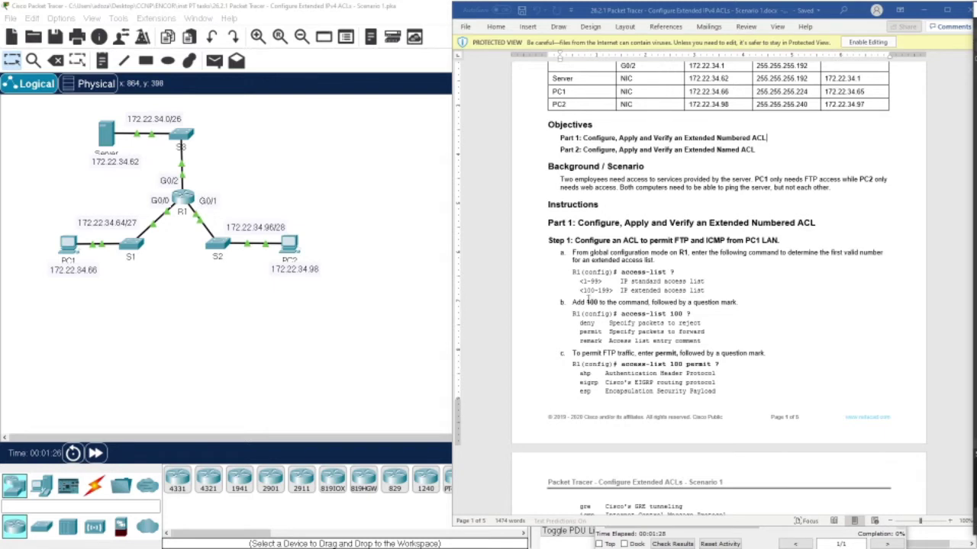
scroll(623, 296, "down", 2)
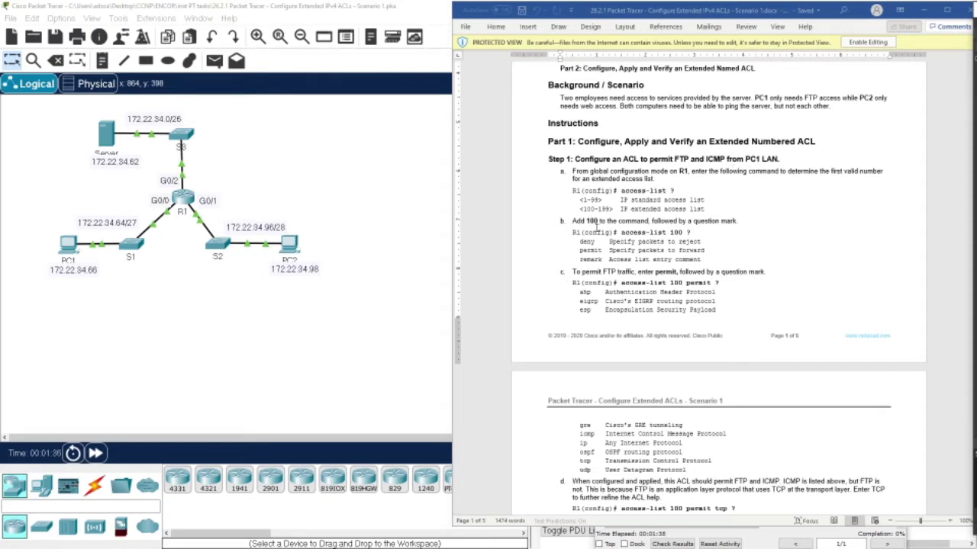
key("super+Up")
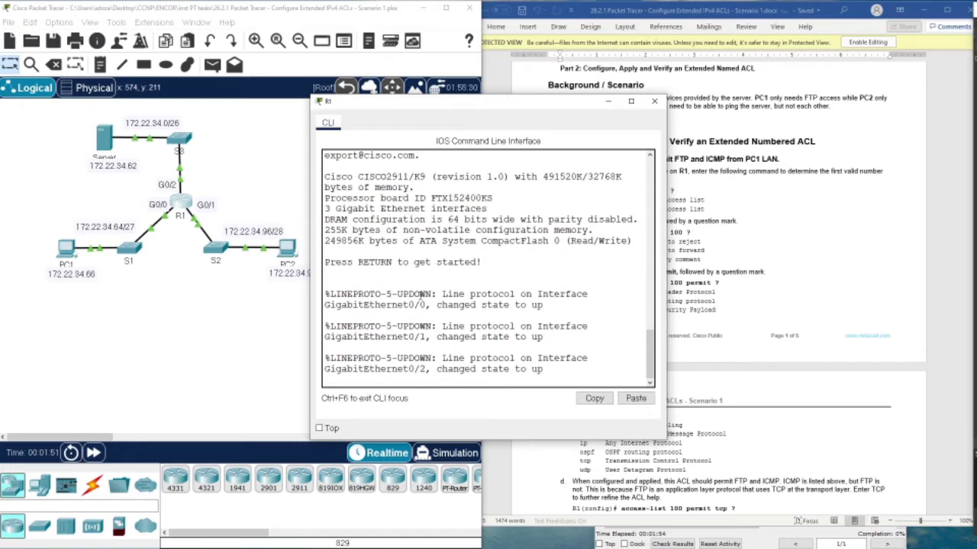
left_click_drag(434, 106, 429, 78)
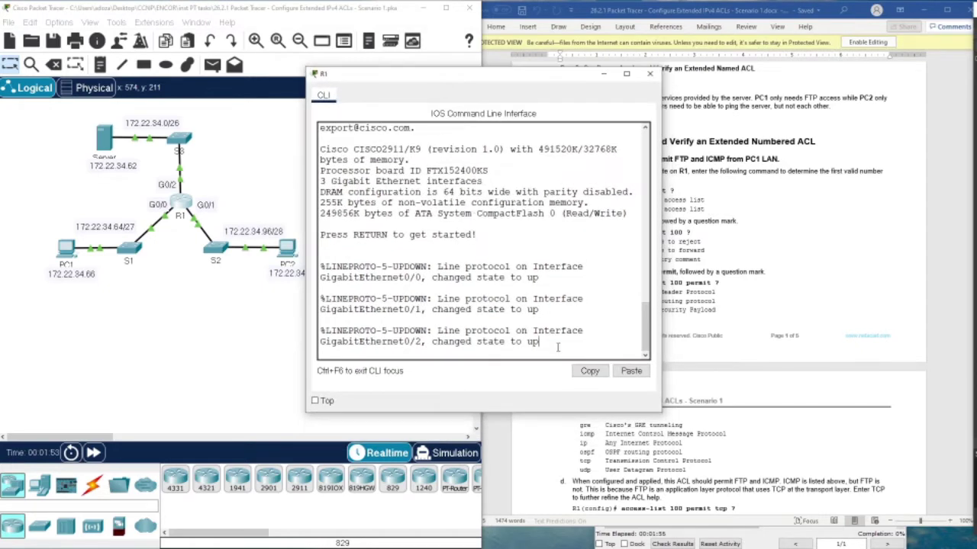
key("Return")
key("Return")
key("Return")
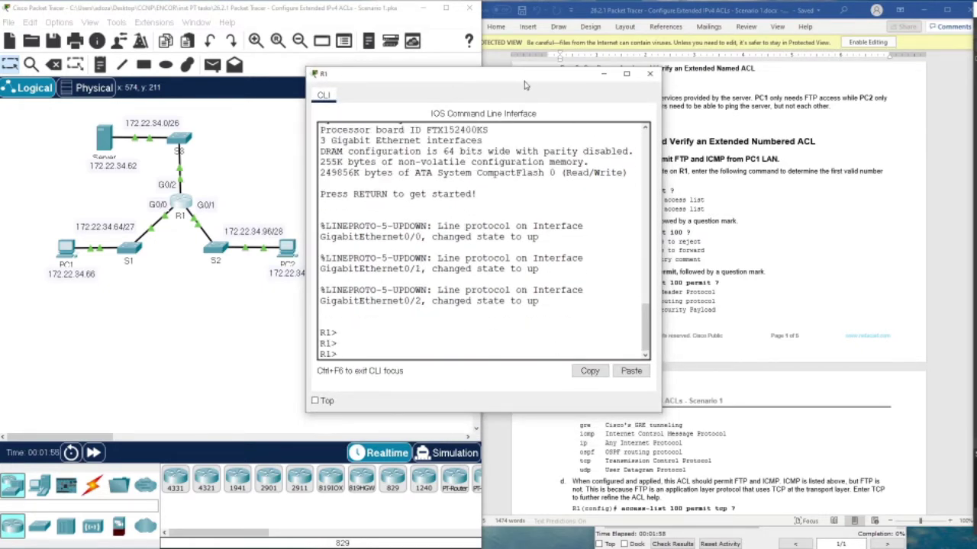
left_click_drag(517, 79, 371, 74)
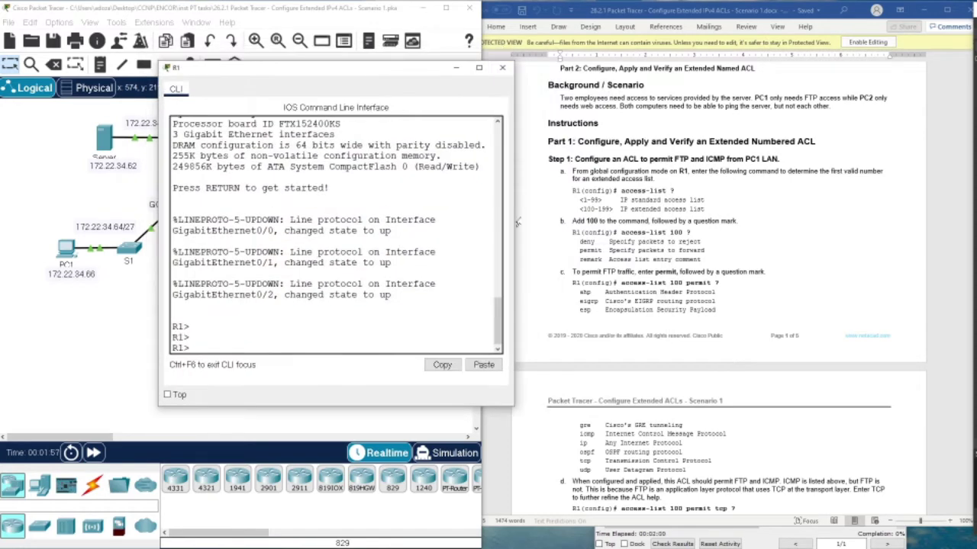
type("acc")
key("Return")
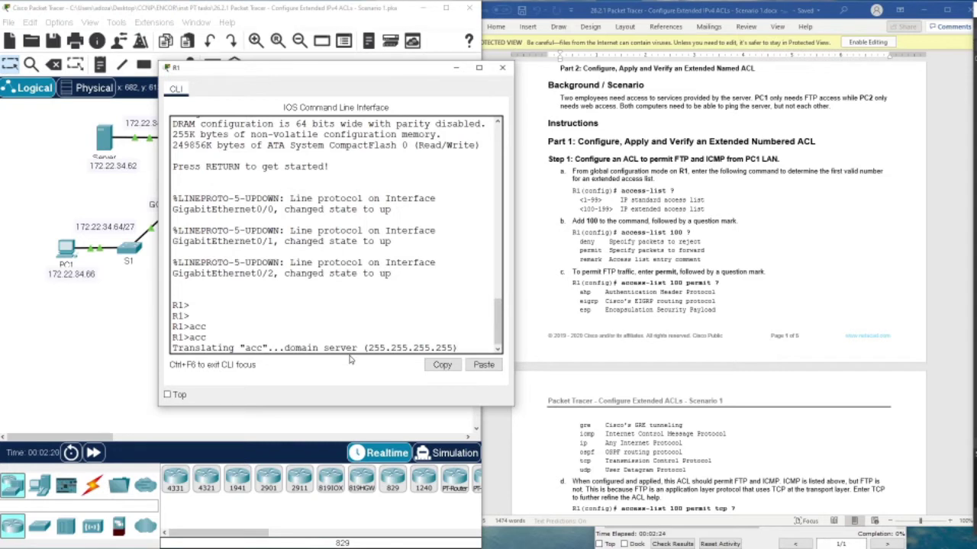
key("ctrl+shift+6")
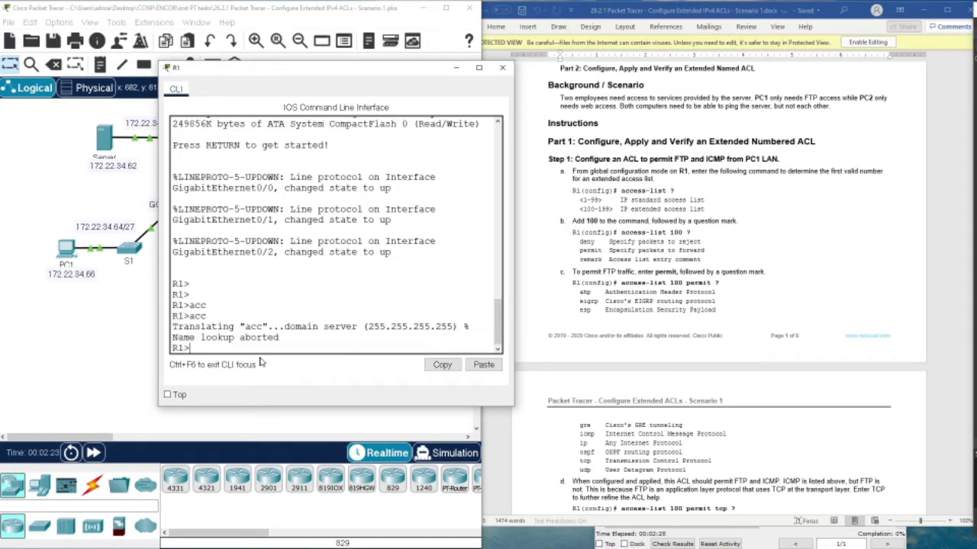
key("Return")
key("Return")
key("Return")
key("Return")
key("Return")
key("Return")
key("Return")
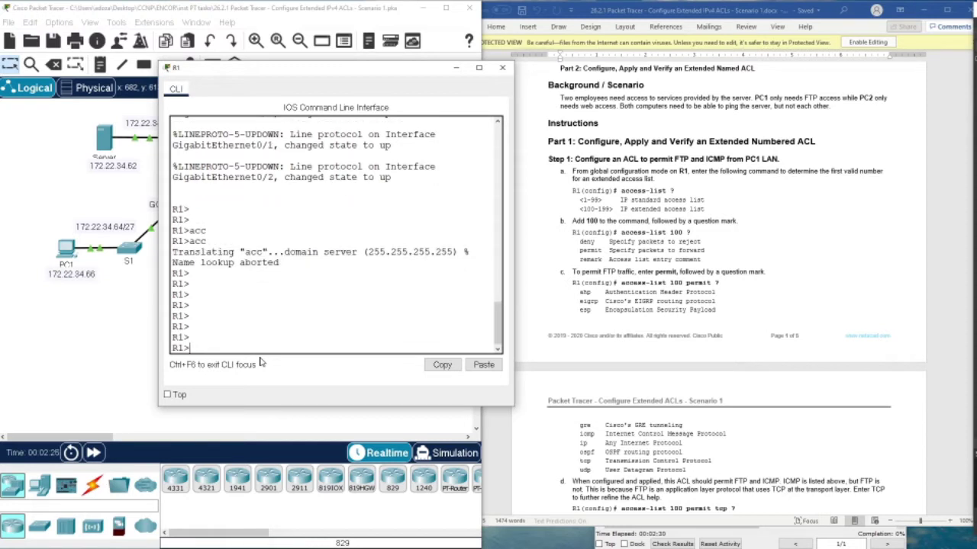
Step: Enter privileged mode on R1, and go on to global configuration mode with conf t
type("en")
key("Return")
type("co")
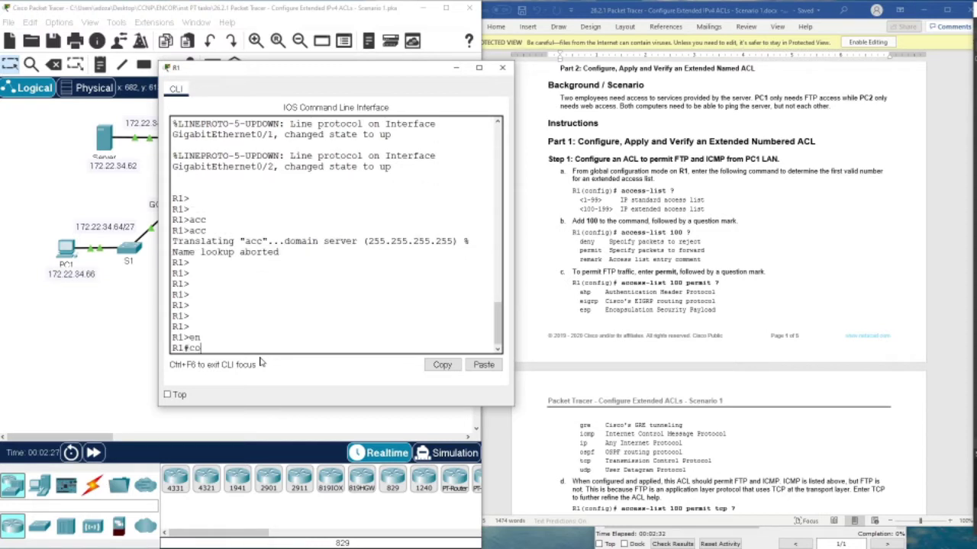
type("nf t")
key("Return")
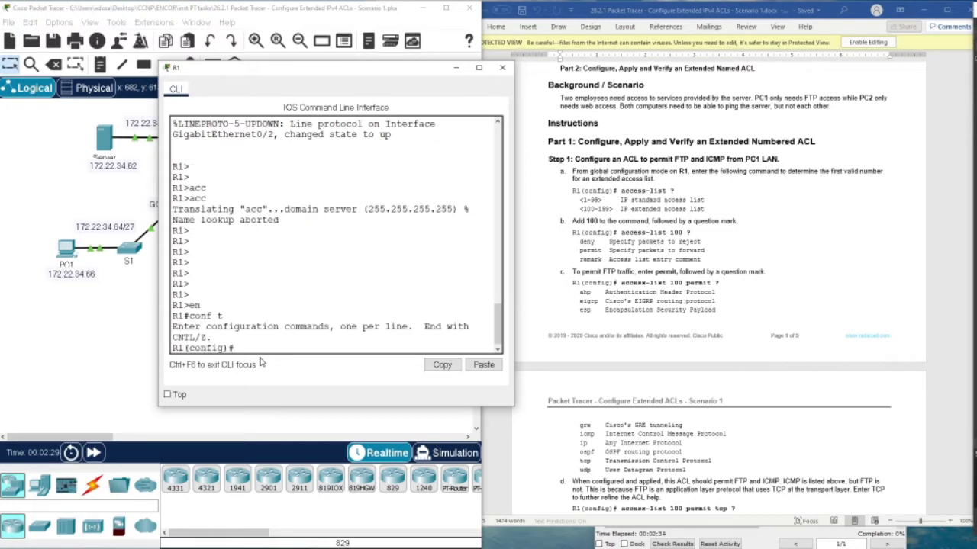
Step: Show the CLI help for the access-list number ranges and for the actions available under access-list 100
type("acc")
key("Tab")
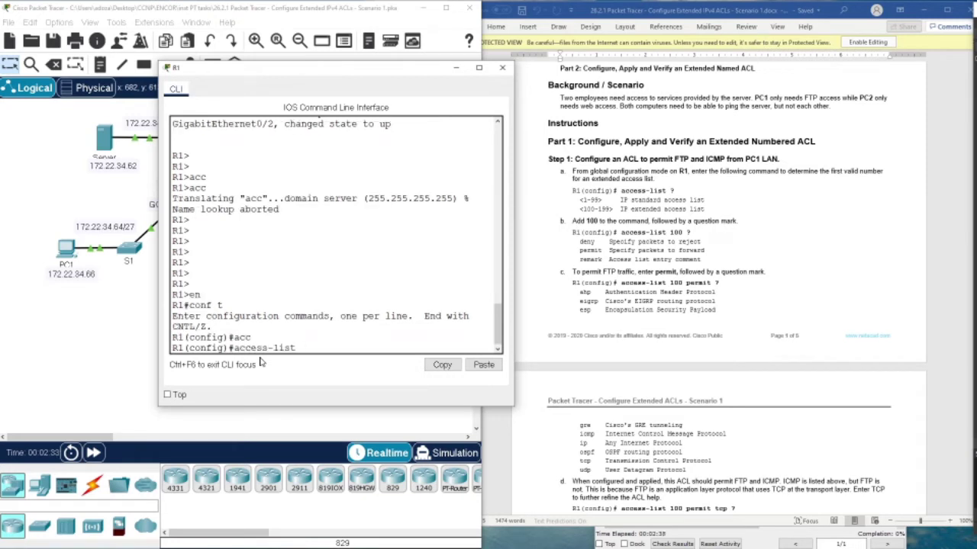
type("?")
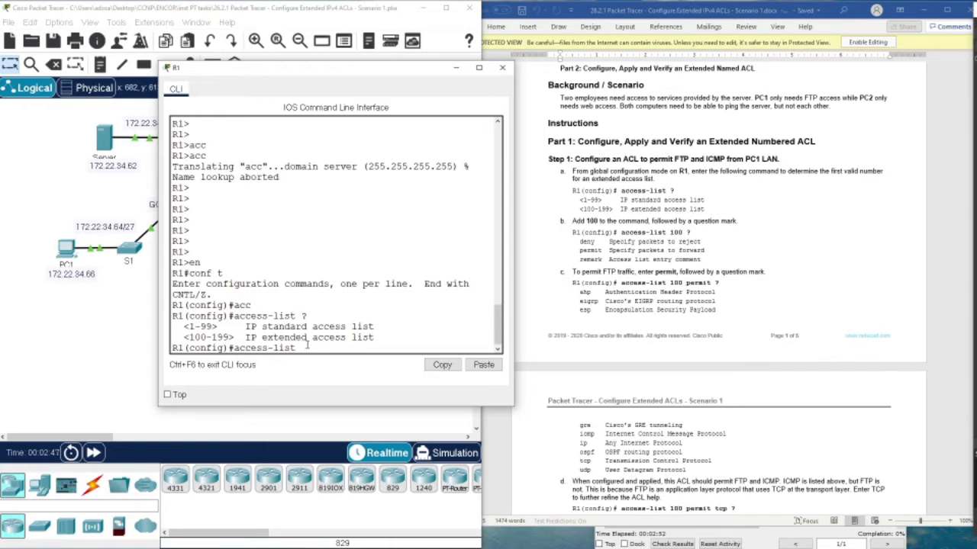
type("100 ?")
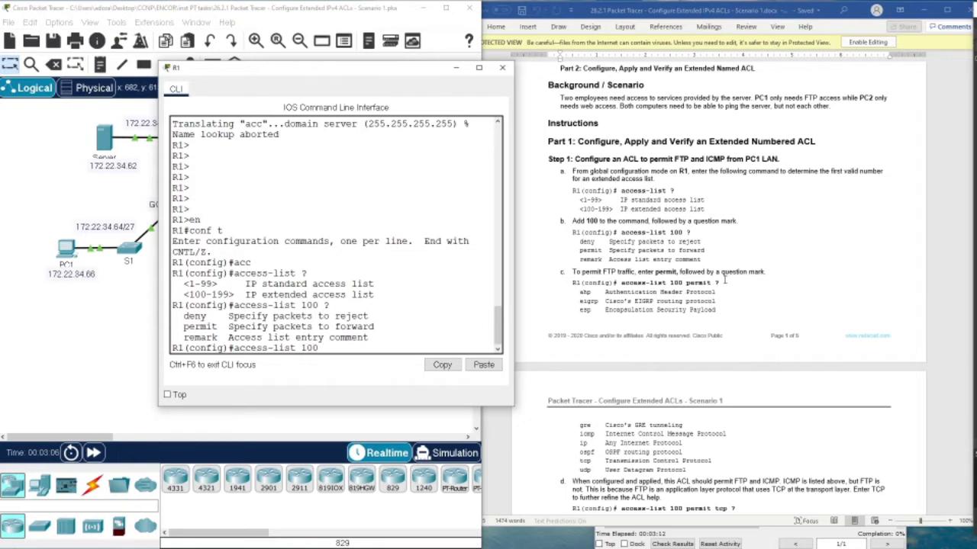
Step: Extend the access-list 100 command with permit tcp, showing the CLI help for the protocols and for the source options
scroll(724, 282, "down", 3)
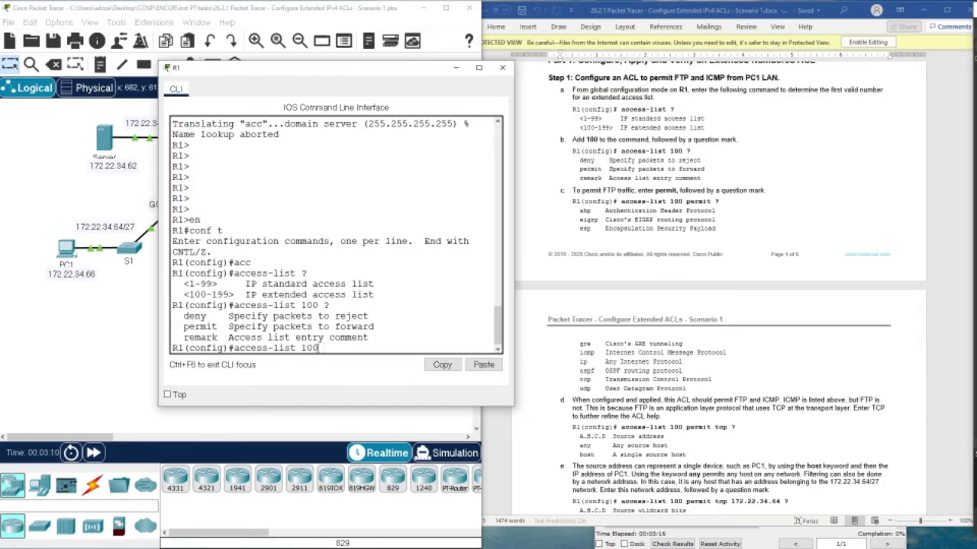
type("pe")
key("Tab")
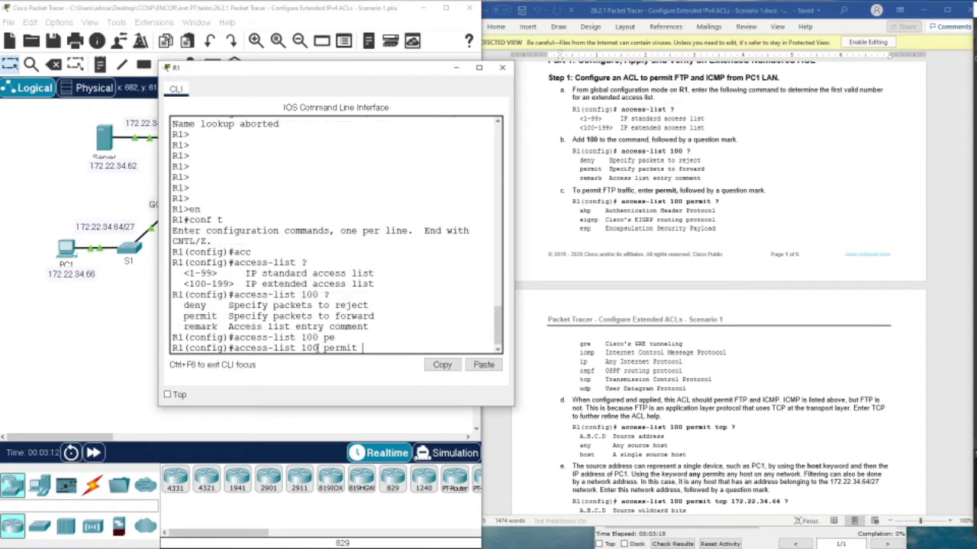
type("?")
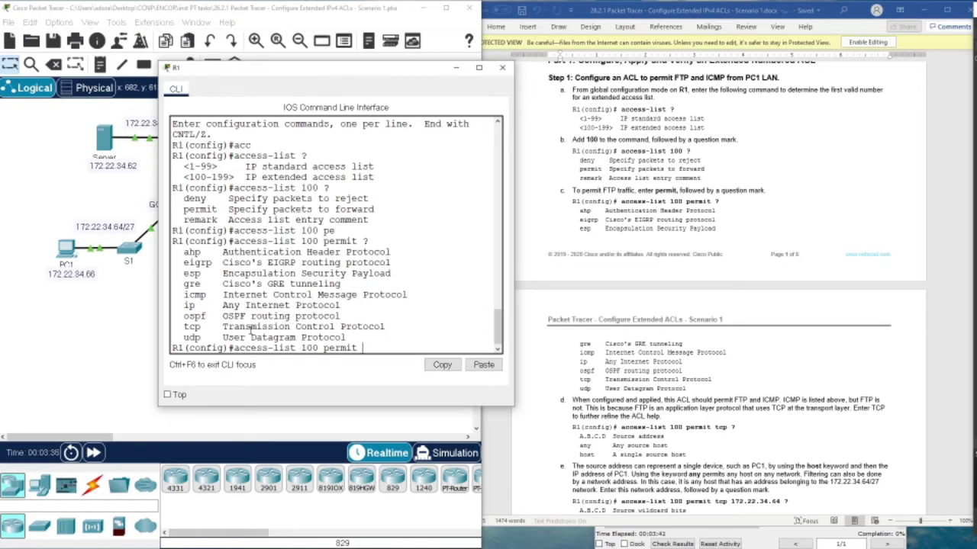
type("tc")
key("Tab")
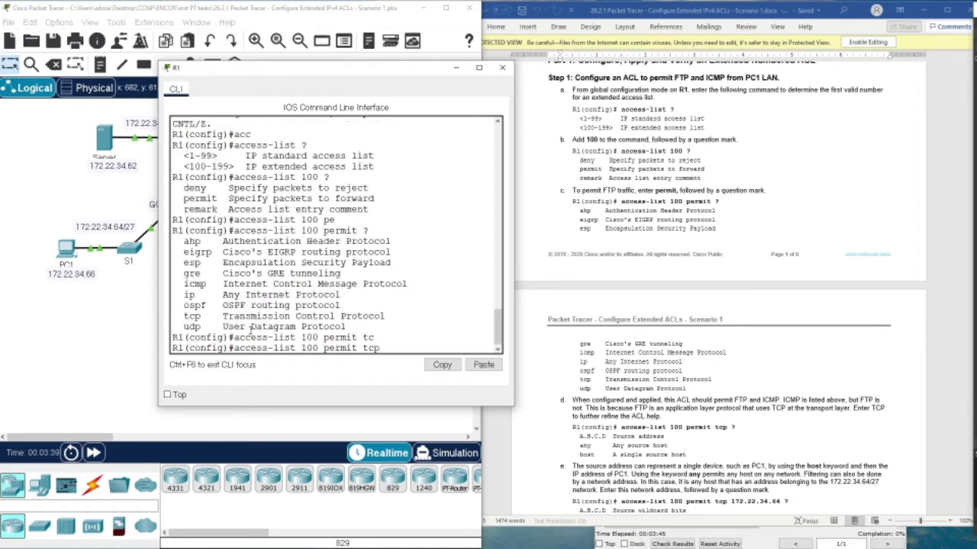
type("?")
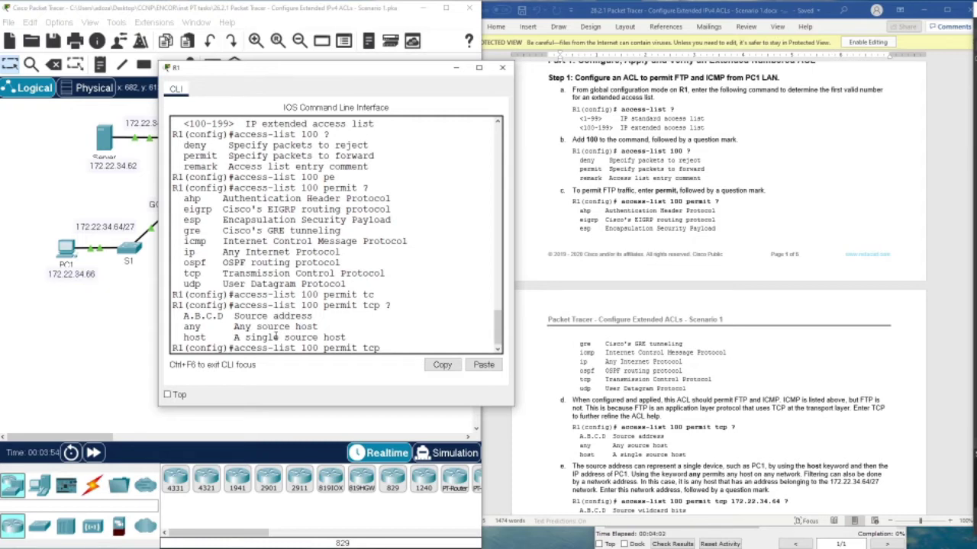
Step: Add source network 172.22.34.64 with wildcard mask 0.0.0.31 to the TCP statement, and show the help for the destination options
scroll(651, 373, "down", 2)
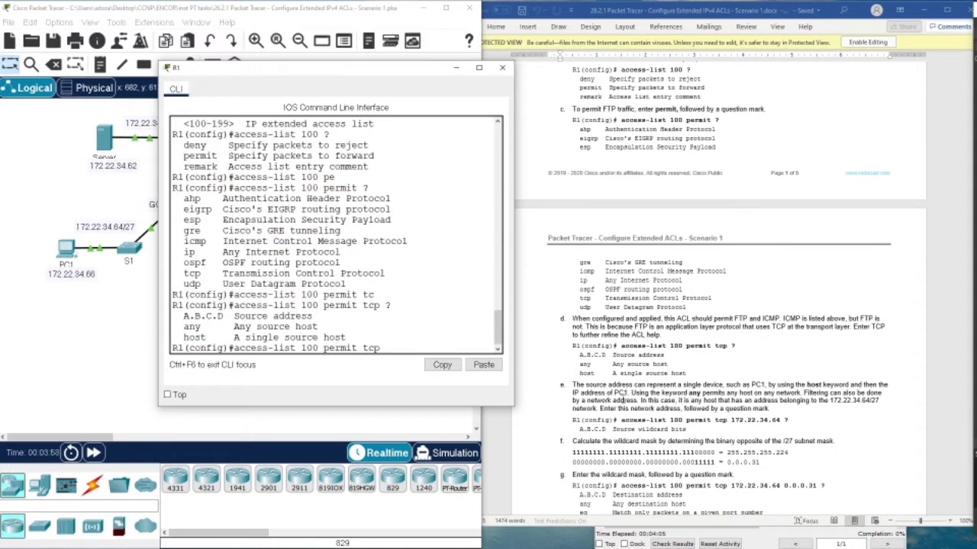
scroll(625, 398, "down", 2)
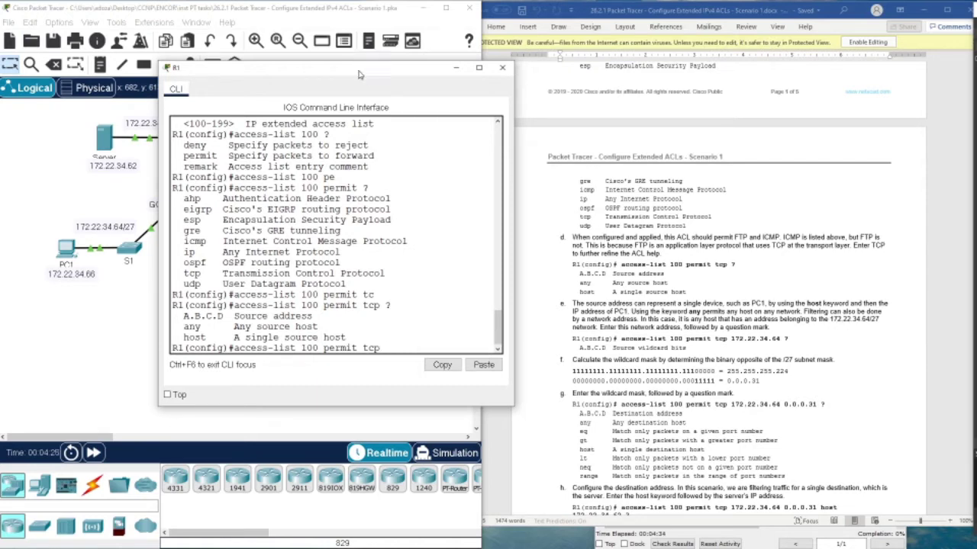
left_click_drag(357, 70, 367, 72)
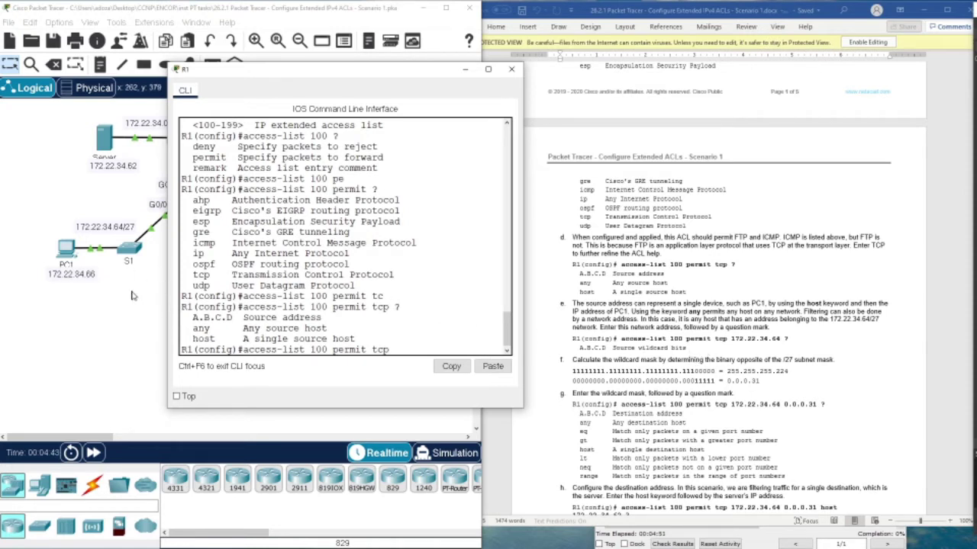
type("172.22.34.6")
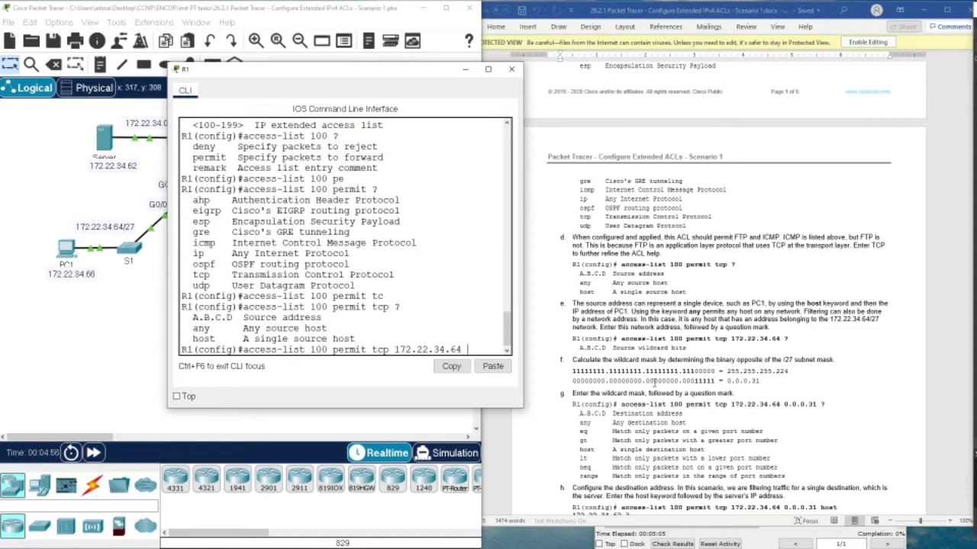
type("4 ?")
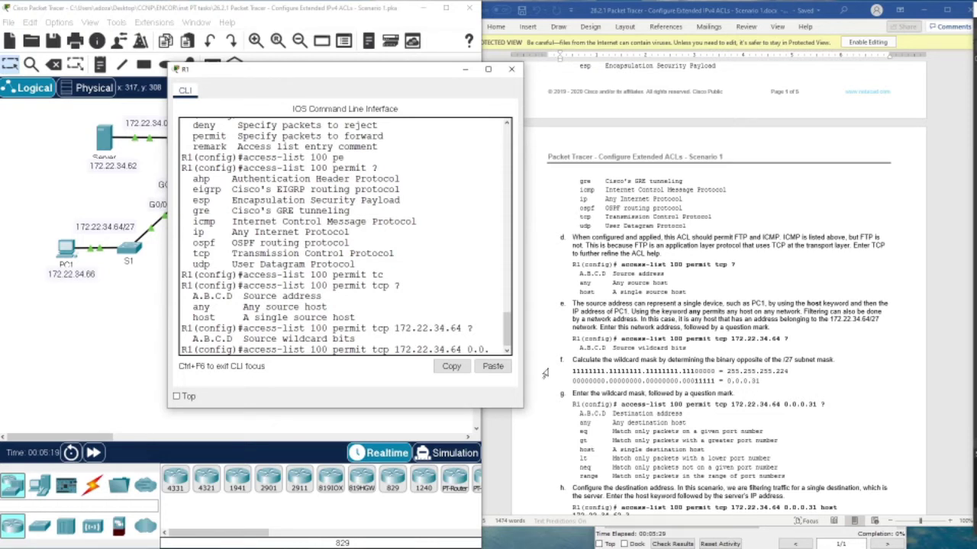
type("31")
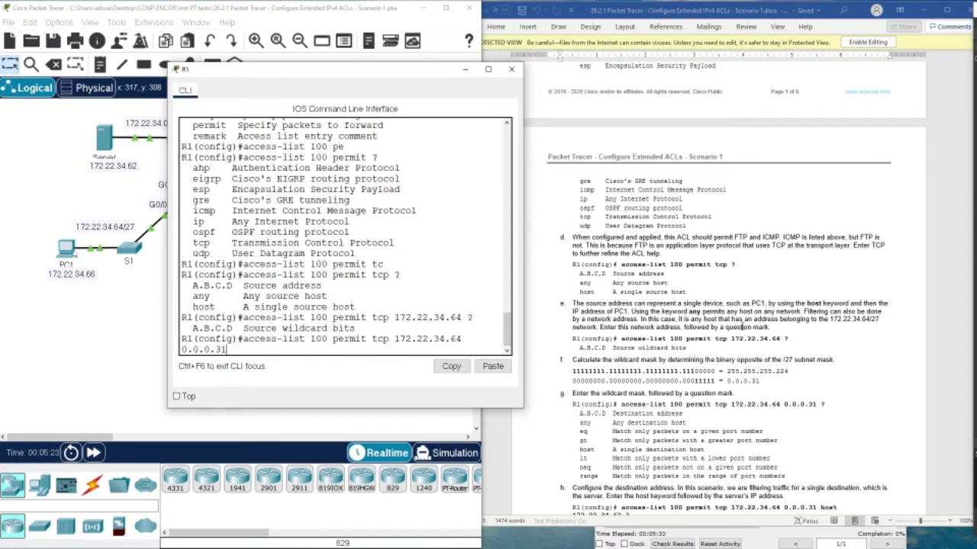
scroll(761, 354, "down", 3)
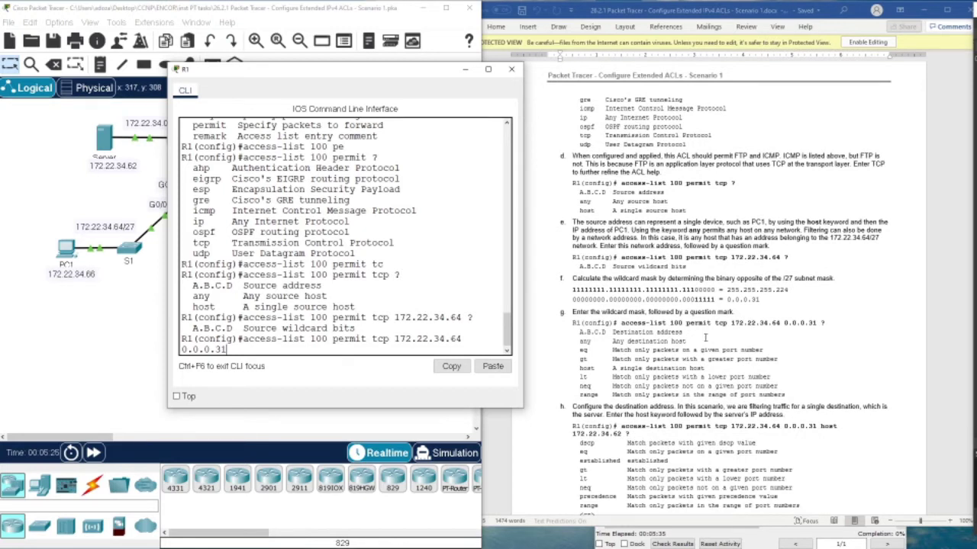
type("?")
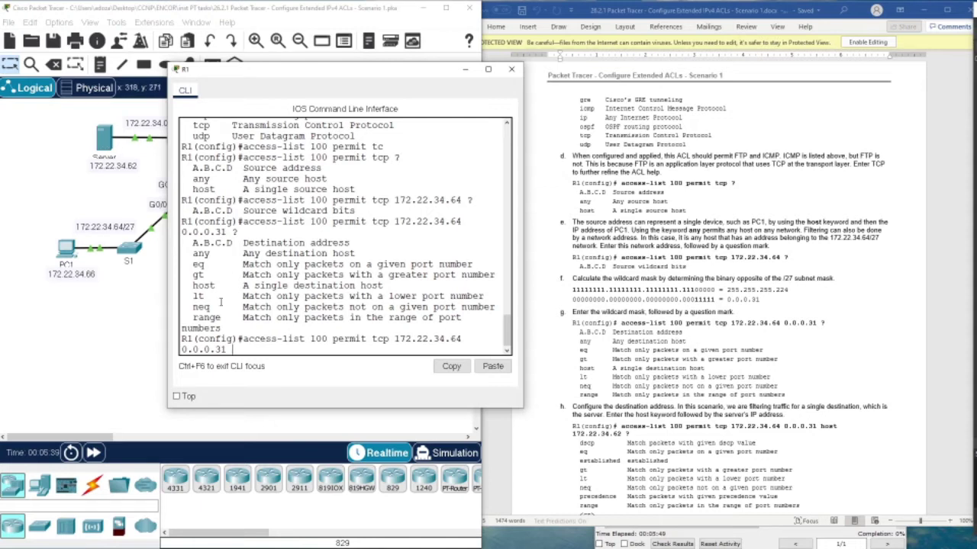
Step: Add the server, host 172.22.34.62, as the statement's destination and show the help for the remaining match options
type("hos")
key("Tab")
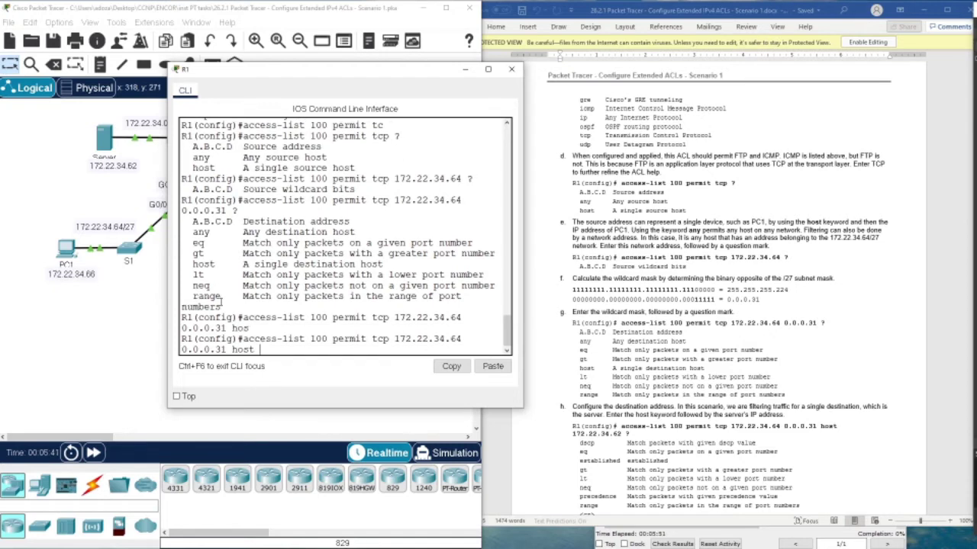
scroll(717, 444, "down", 2)
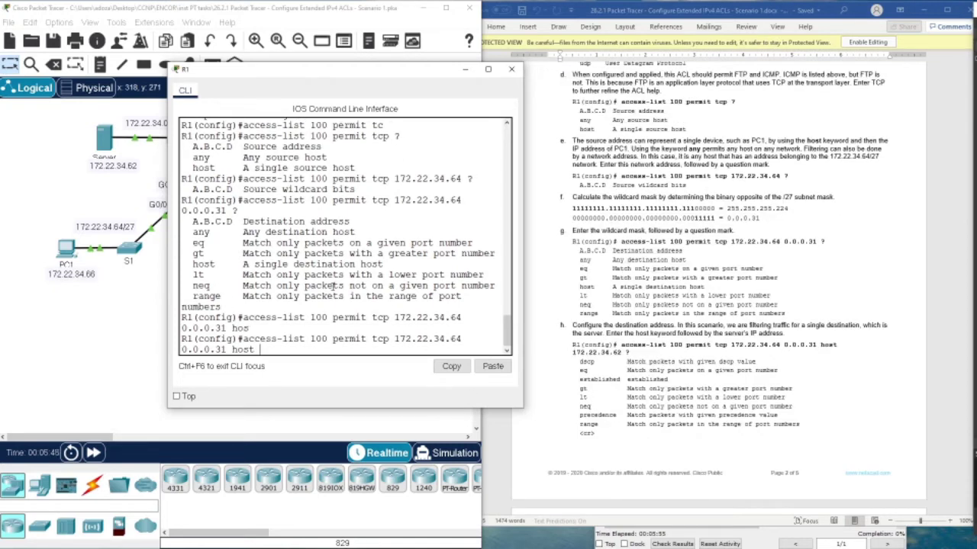
type("172")
type(".22")
type(".34")
type(".6")
type("2")
type(" ?")
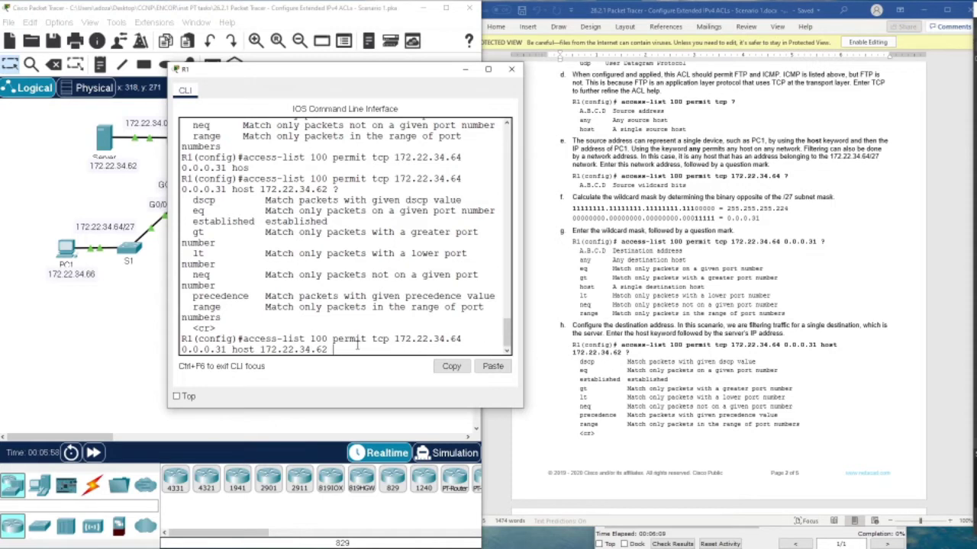
type("?")
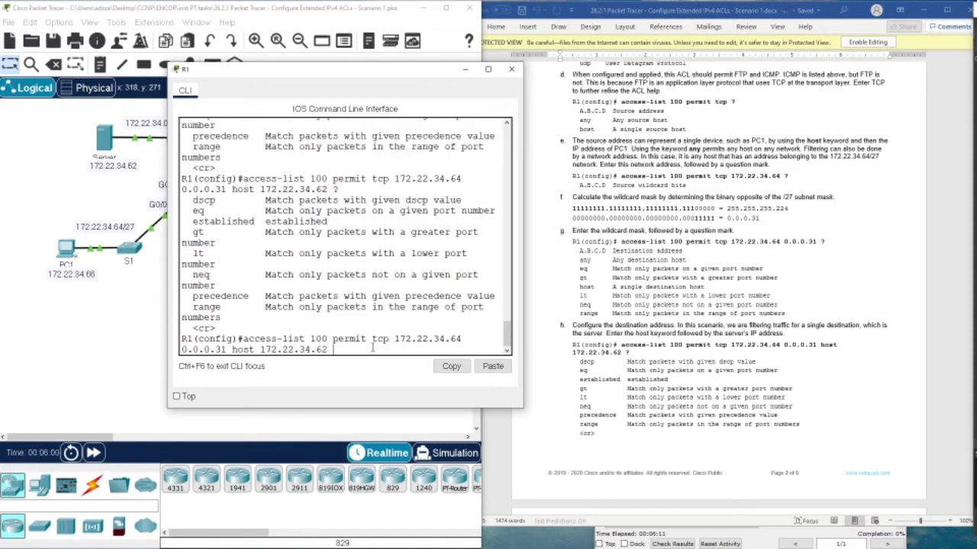
Step: Complete the access-list 100 TCP statement with eq ftp and submit it on R1
scroll(597, 359, "down", 4)
scroll(596, 358, "down", 3)
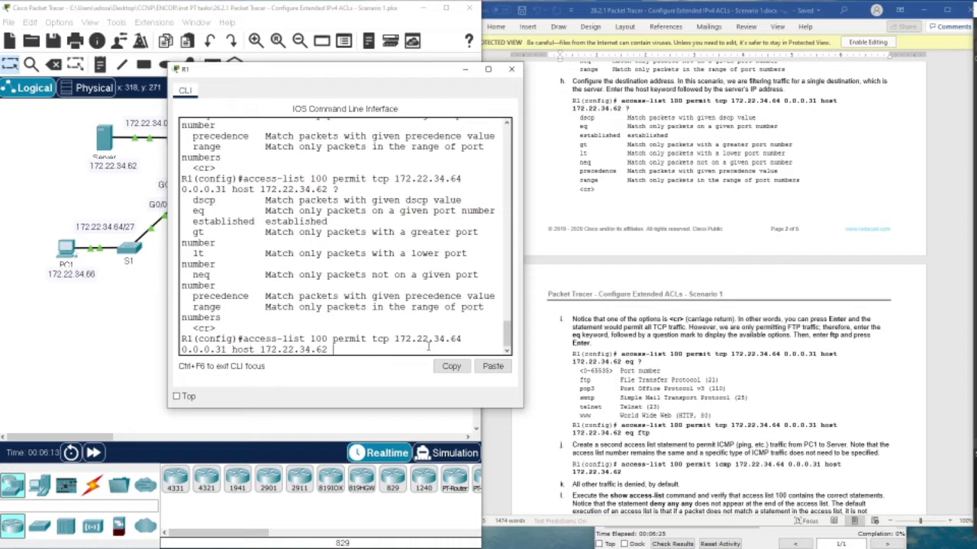
type("eqg")
key("BackSpace")
key("BackSpace")
key("Return")
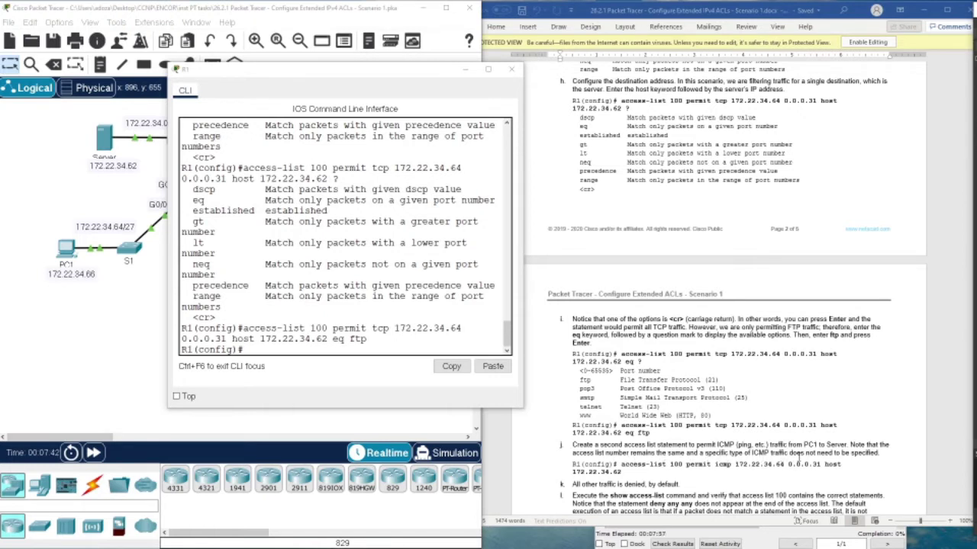
Step: Recall the access-list 100 TCP statement and submit it without eq ftp, as permit tcp 172.22.34.64 0.0.0.31 host 172.22.34.62
left_click(296, 353)
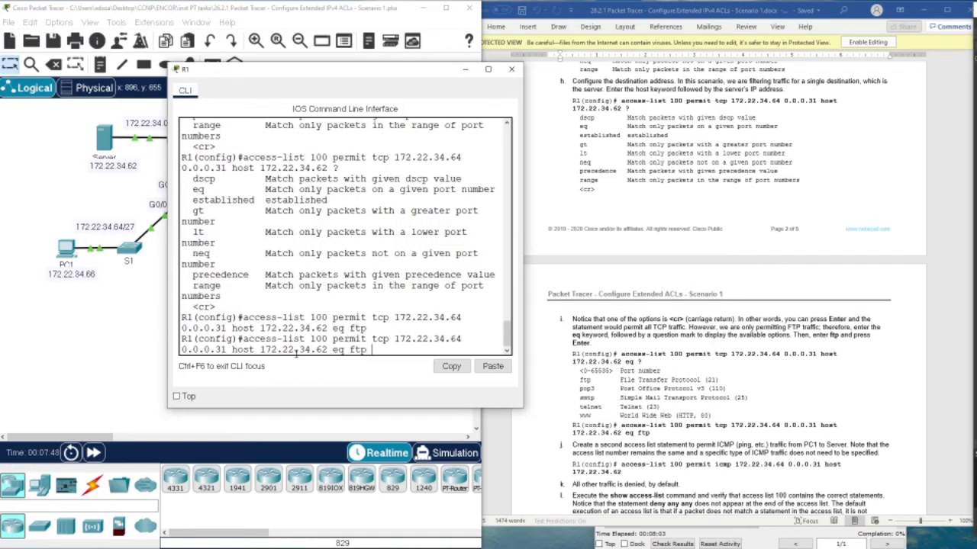
key("BackSpace")
key("BackSpace")
key("BackSpace")
key("BackSpace")
key("BackSpace")
key("BackSpace")
key("Return")
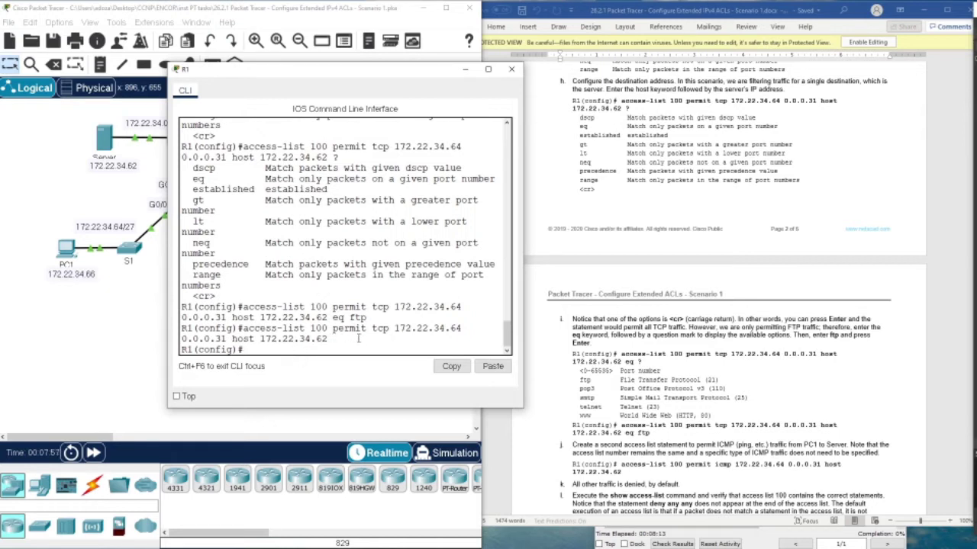
Step: Negate the statement access-list 100 permit tcp 172.22.34.64 0.0.0.31 host 172.22.34.62 with the no form on R1
key("Up")
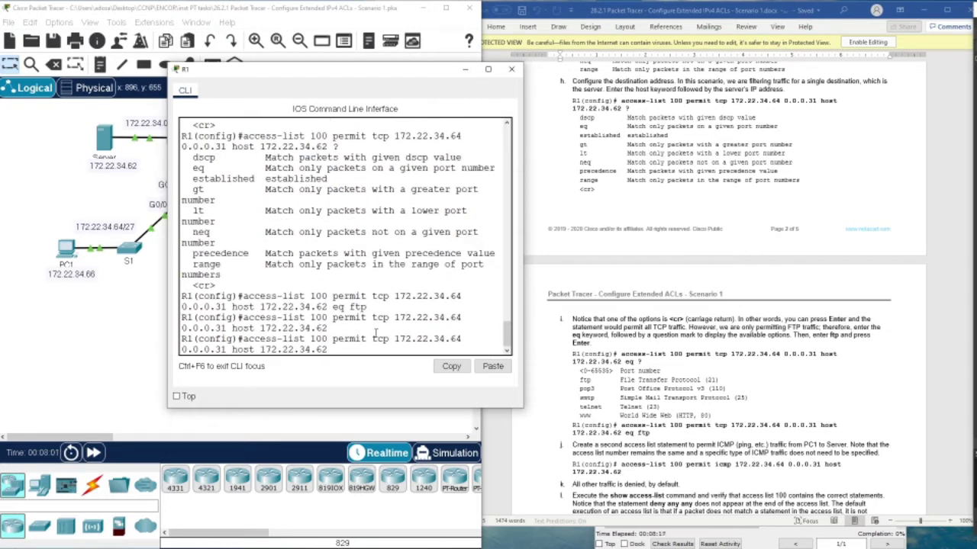
key("Left")
key("Left")
type("no")
key("Return")
Step: Recall the access-list 100 statement, replace tcp with icmp, and submit permit icmp 172.22.34.64 0.0.0.31 host 172.22.34.62
key("Up")
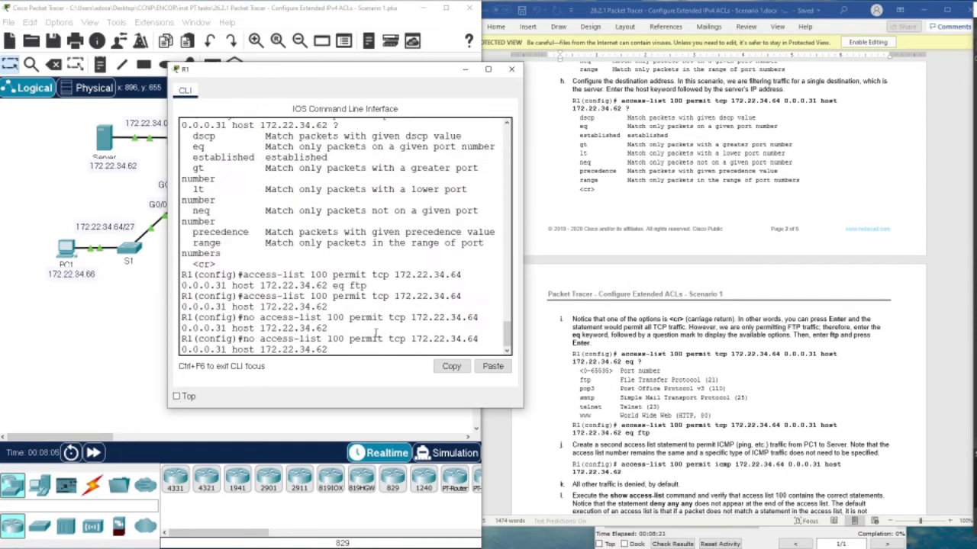
key("Up")
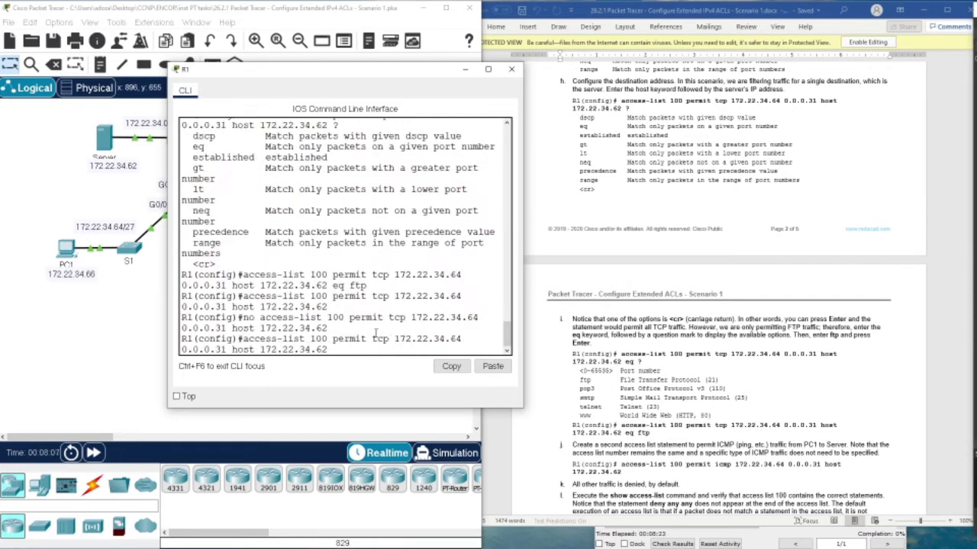
key("Left")
key("Left")
key("Left")
key("Left")
key("Left")
key("Left")
key("Left")
key("Left")
key("Left")
key("Left")
key("Left")
key("Left")
key("Left")
key("Left")
key("Left")
key("Left")
key("Left")
key("Left")
key("Left")
key("Left")
key("BackSpace")
key("BackSpace")
key("BackSpace")
key("BackSpace")
type("icmp")
key("Return")
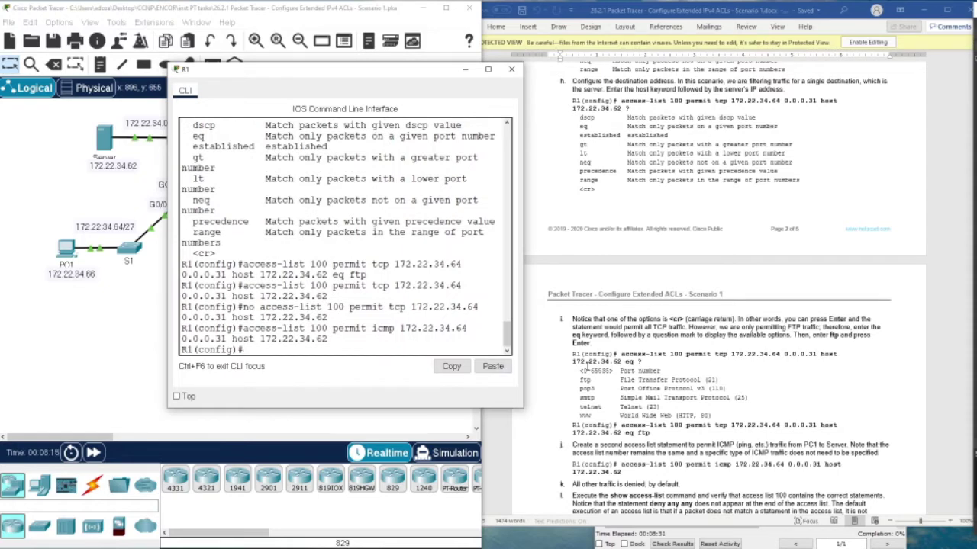
Step: Leave global configuration mode and run show access-lists on R1 to verify access list 100 against the lab instructions
scroll(603, 368, "down", 3)
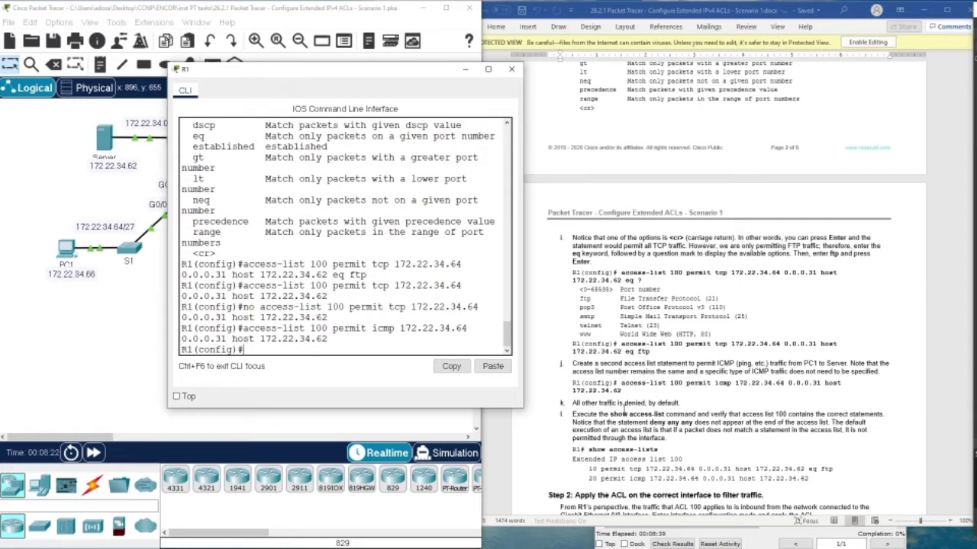
scroll(661, 408, "down", 3)
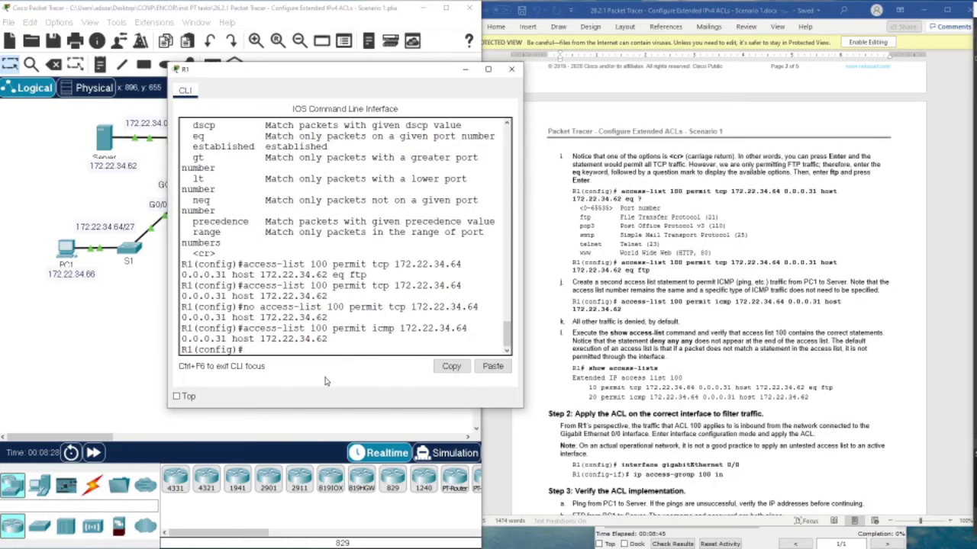
type("exit")
key("Return")
key("Return")
key("Return")
key("Return")
key("Return")
key("Return")
key("Return")
type("show ac")
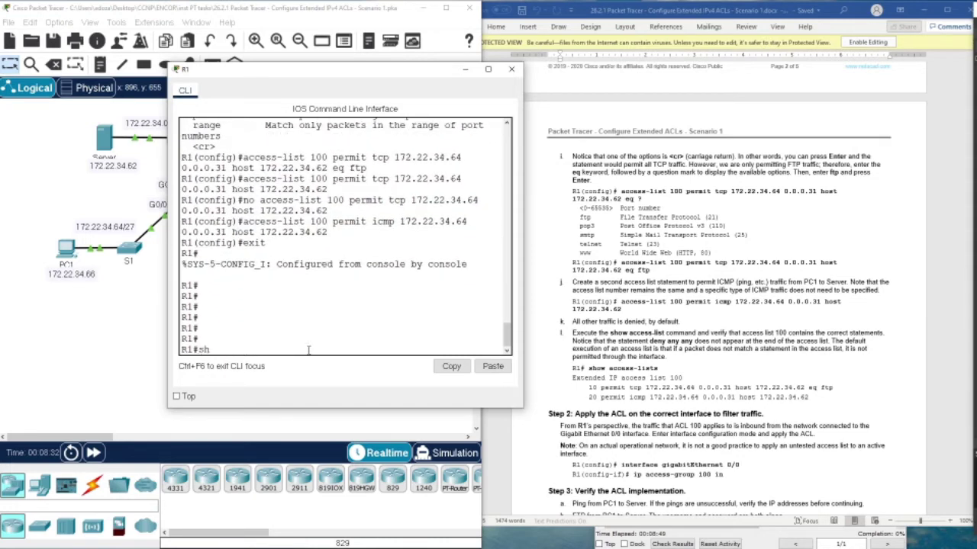
key("Tab")
key("Return")
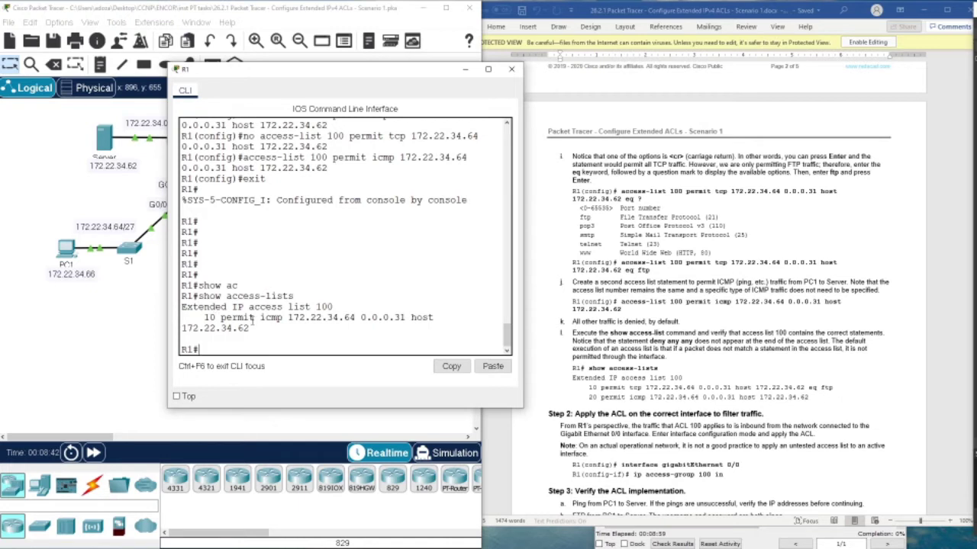
Step: Re-enter global configuration mode with conf t and resubmit access-list 100 permit icmp 172.22.34.64 0.0.0.31 host 172.22.34.62
type("en")
key("BackSpace")
key("BackSpace")
key("BackSpace")
type("acc")
key("BackSpace")
key("BackSpace")
key("BackSpace")
type("conf t")
key("Return")
key("Up")
key("Up")
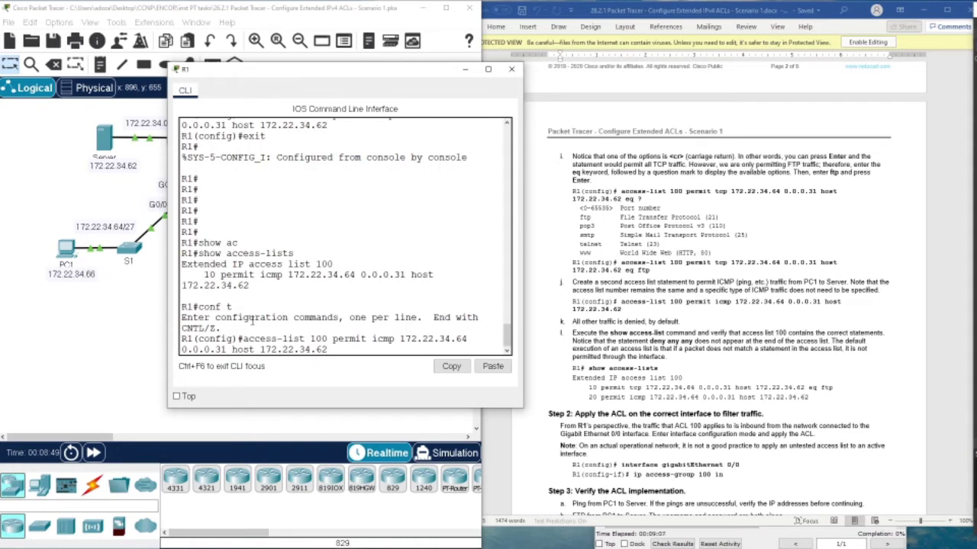
key("Left")
key("Left")
key("Left")
key("Left")
key("Left")
key("Left")
key("Left")
key("Left")
key("Left")
key("Left")
key("Left")
key("Left")
key("Left")
key("Left")
key("Left")
key("Left")
key("Left")
key("Left")
key("Left")
key("Left")
key("Left")
key("Left")
key("Left")
key("Left")
key("Left")
key("Left")
key("Left")
key("Left")
key("Left")
key("Left")
key("Left")
key("Left")
key("Left")
key("Left")
key("Left")
key("Left")
key("Left")
key("Right")
key("Right")
key("Right")
key("Right")
key("Right")
key("Right")
key("Right")
key("Return")
key("Return")
key("Return")
key("Return")
key("Return")
key("Return")
key("Return")
key("Return")
key("Return")
key("Return")
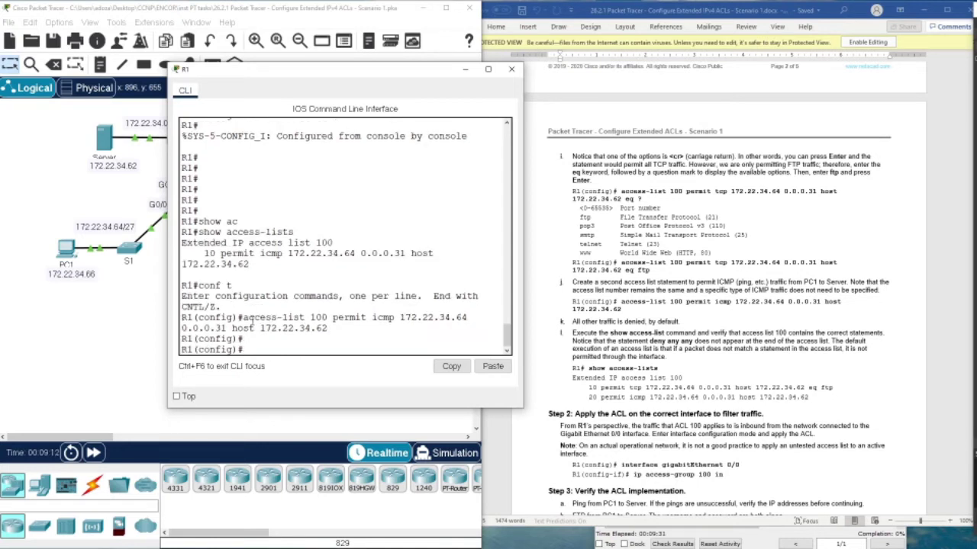
Step: Exit configuration mode, run show access-lists again, and examine the entry of access list 100 in the enlarged CLI window
type("ex")
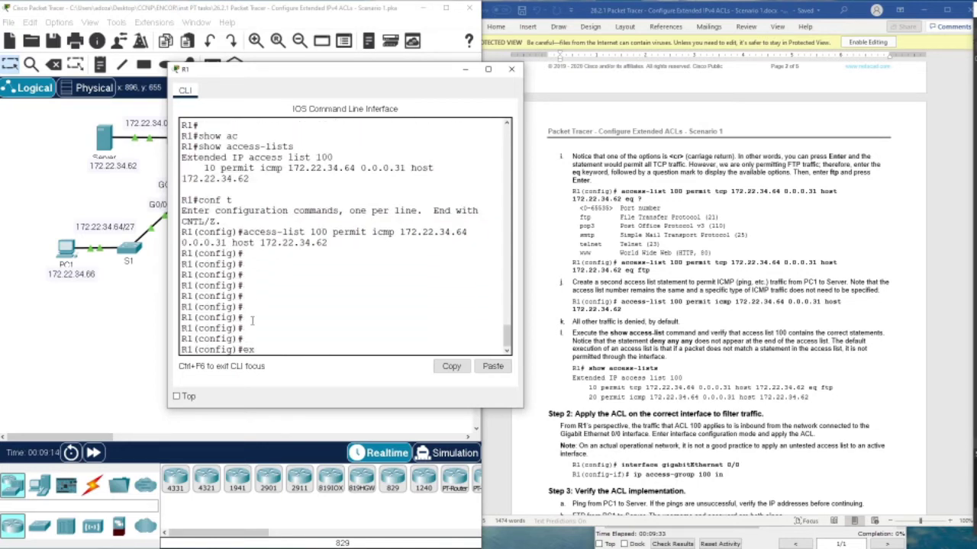
type("it")
key("Return")
key("Return")
key("Return")
key("Return")
key("Return")
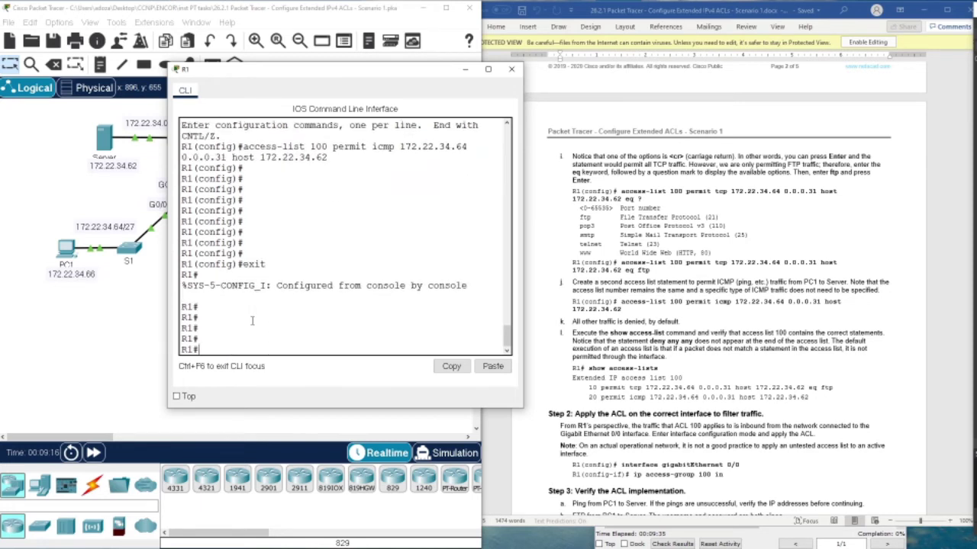
type("show access-lists")
key("Return")
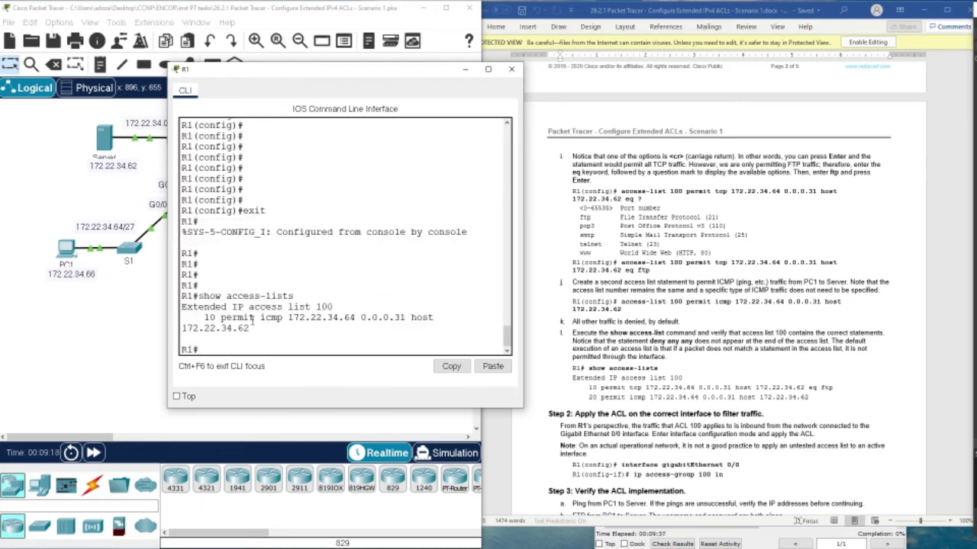
left_click(487, 68)
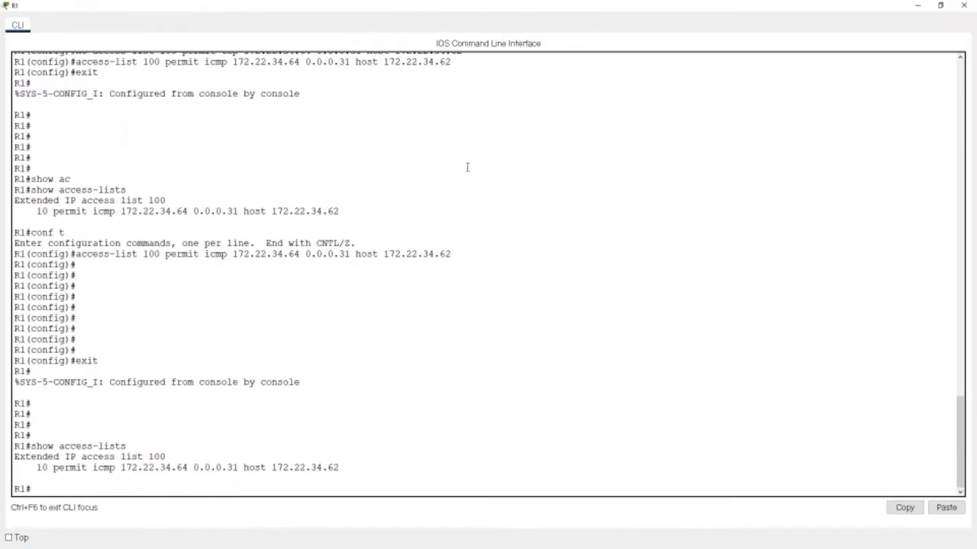
left_click_drag(32, 467, 351, 469)
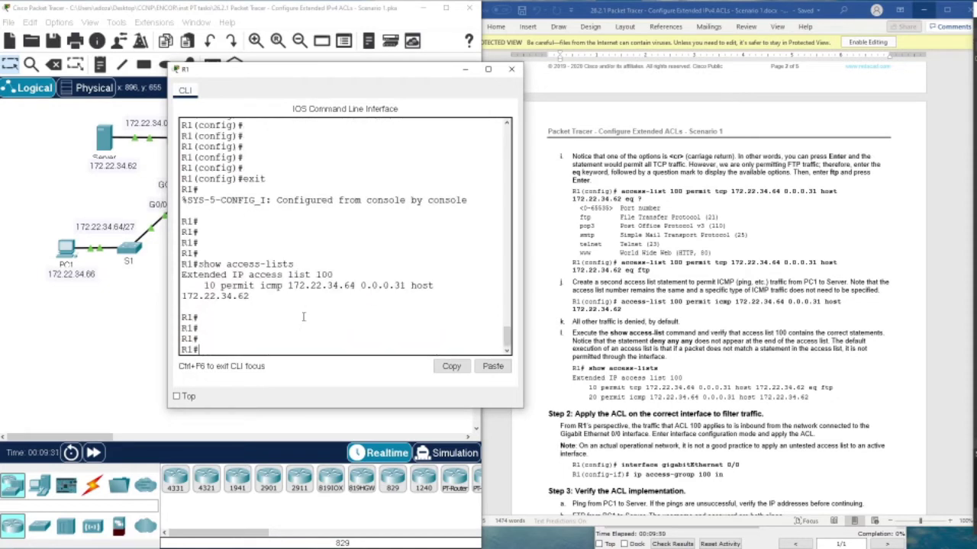
Step: Return to global configuration mode on R1 with conf t
key("Up")
key("Up")
key("Return")
Step: Recall the ICMP statement, replace icmp with tcp, and submit access-list 100 permit tcp 172.22.34.64 0.0.0.31 host 172.22.34.62 eq ftp
key("Up")
key("Up")
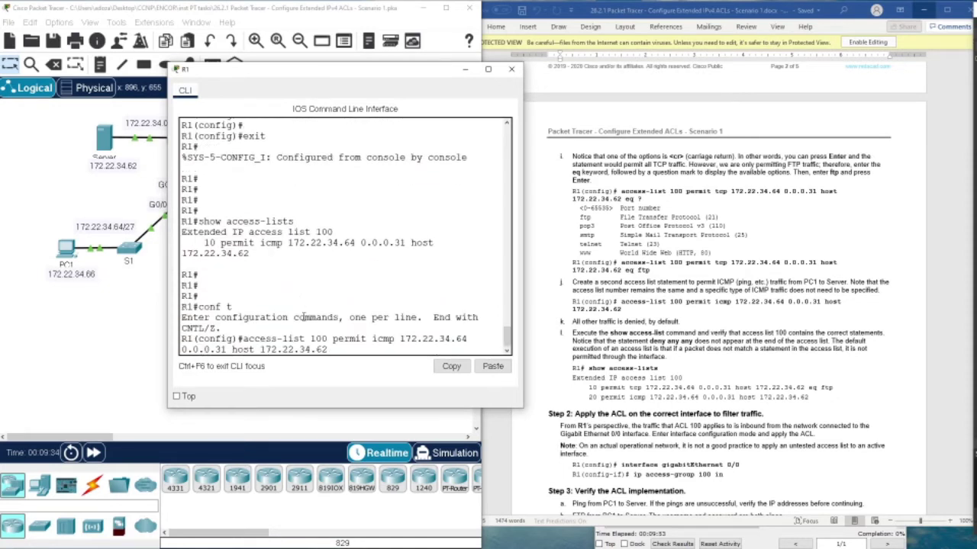
key("Up")
key("Down")
key("Left")
key("Left")
key("Left")
key("Left")
key("Left")
key("Left")
key("Left")
key("Left")
key("Left")
key("Left")
key("Left")
key("Left")
key("Left")
key("Left")
key("Left")
key("Left")
key("Left")
key("Left")
key("Left")
key("Left")
key("BackSpace")
key("BackSpace")
key("BackSpace")
key("BackSpace")
type("tcp")
type(" eq ftp")
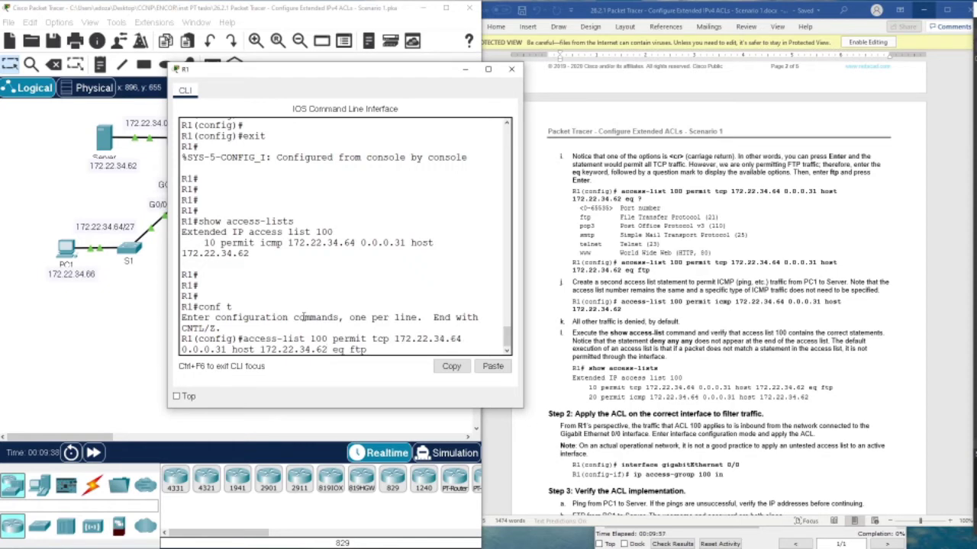
key("Left")
key("Right")
key("Right")
key("Right")
key("Right")
key("Right")
key("Right")
key("Right")
key("Right")
key("Right")
key("Right")
key("Right")
key("Right")
key("Right")
key("Right")
key("Right")
key("Right")
key("Right")
key("Right")
key("Right")
key("Right")
key("Return")
key("Return")
key("Return")
key("Return")
key("Return")
key("Return")
key("Return")
key("Return")
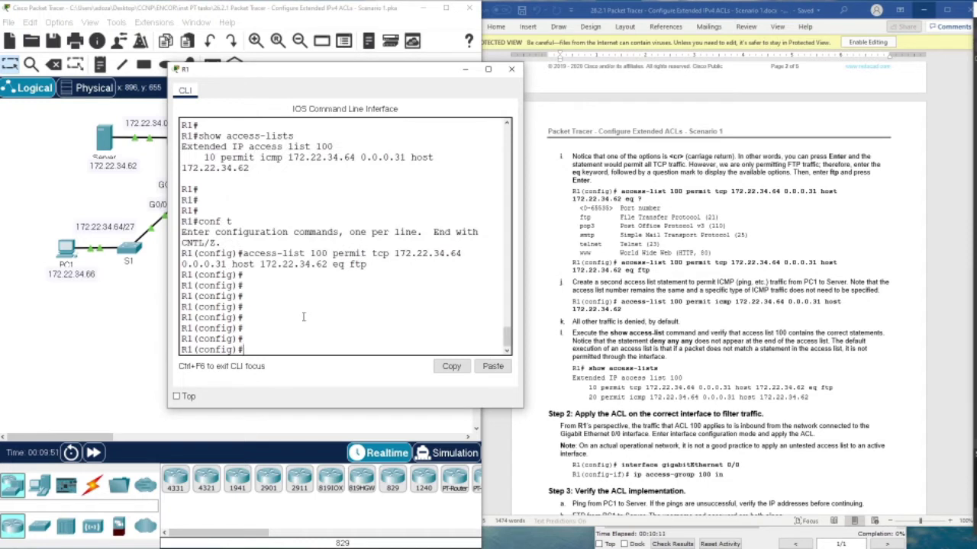
Step: Run do show acces from configuration mode and examine the order of access list 100's entries in the enlarged CLI window
type("do show ac")
key("Tab")
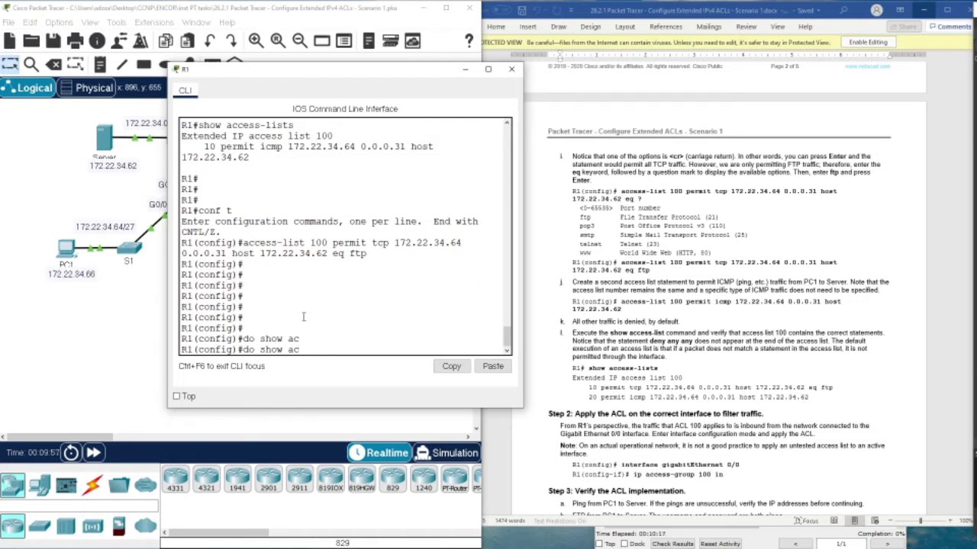
type("ces")
key("Return")
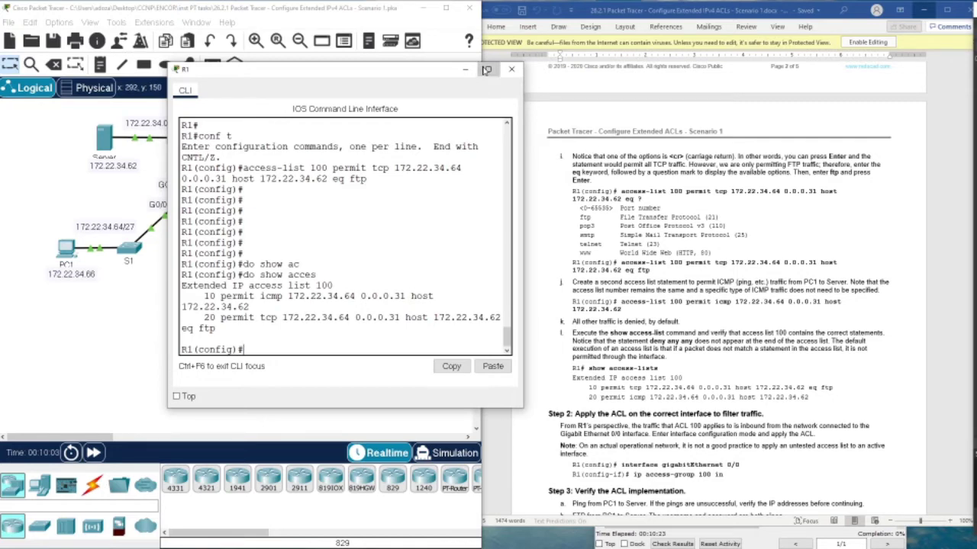
left_click(487, 69)
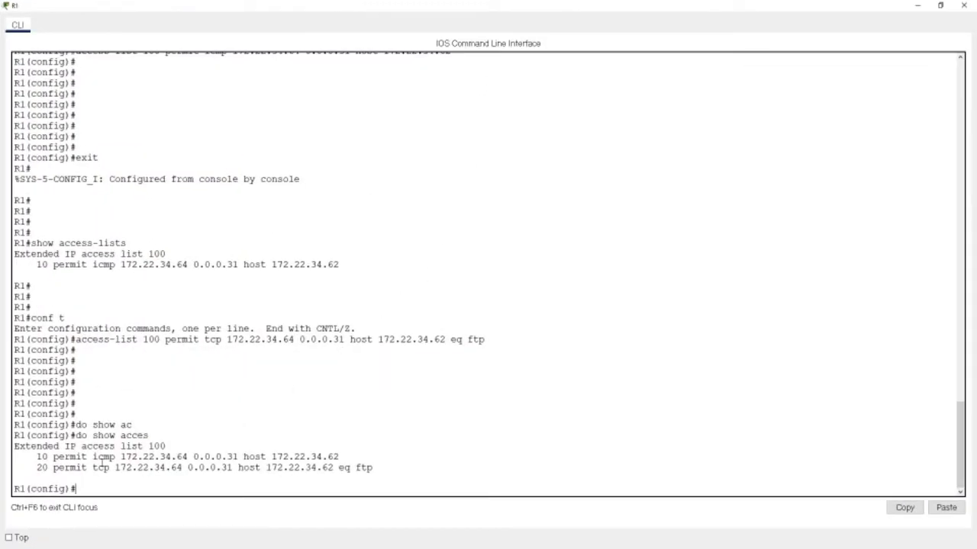
left_click_drag(339, 457, 126, 461)
left_click_drag(378, 467, 81, 467)
left_click(32, 462)
left_click(940, 5)
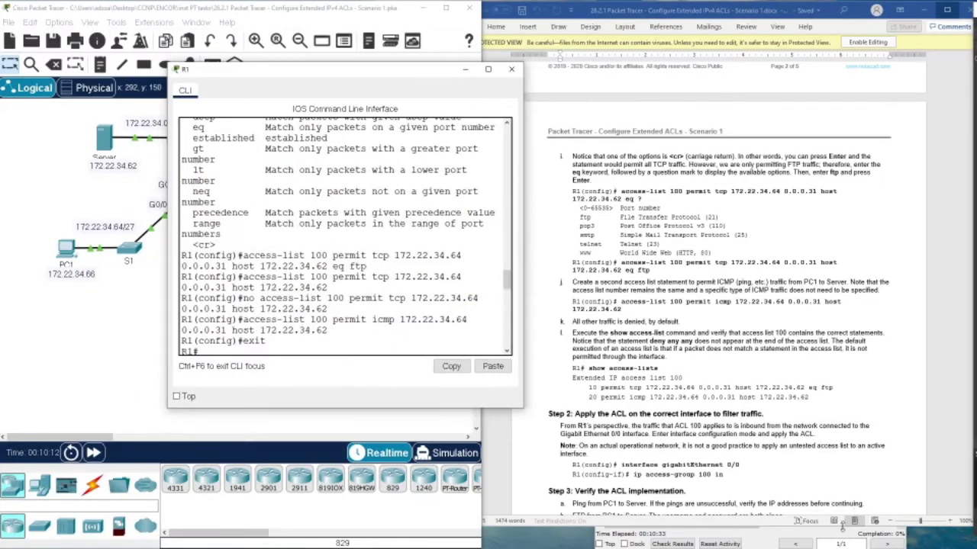
Step: Check the activity results and inspect the assessment item for ACL 100 on R1
left_click(671, 544)
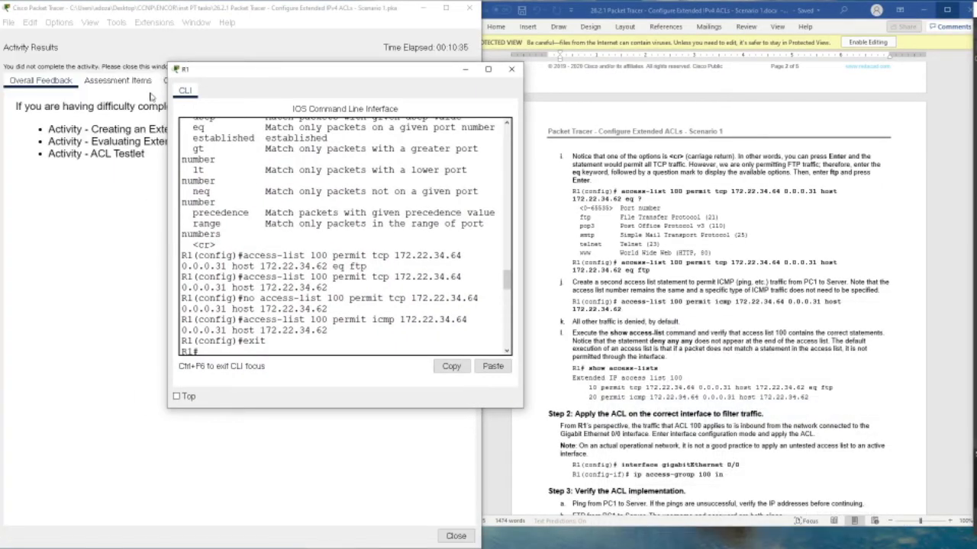
left_click(118, 80)
left_click(78, 163)
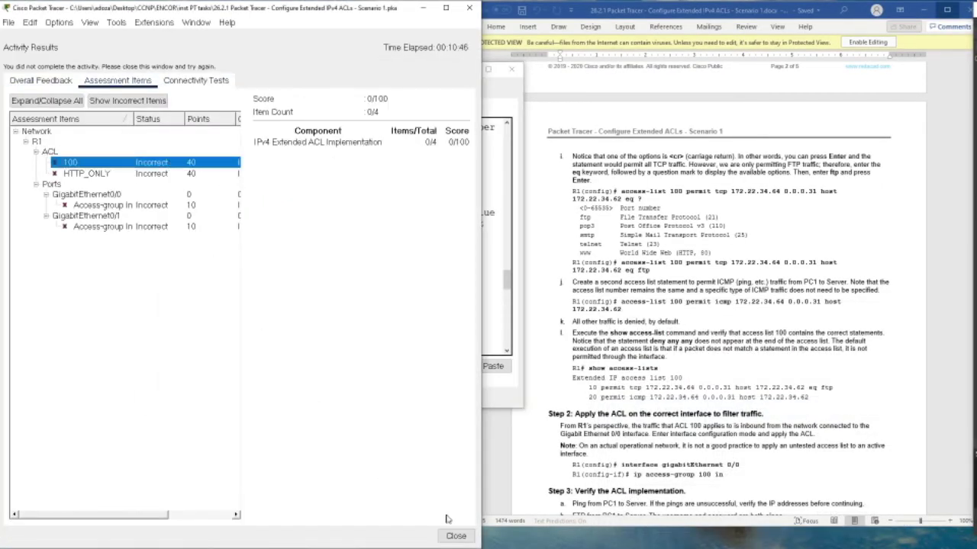
left_click(461, 535)
Step: Move the activity instructions window clear of R1's CLI and return to R1's configuration prompt
left_click(608, 148)
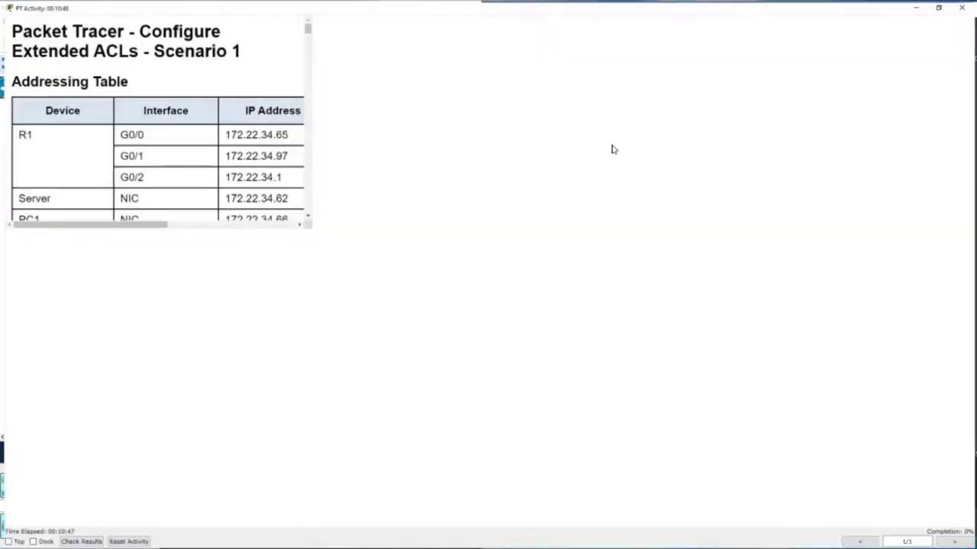
left_click(940, 7)
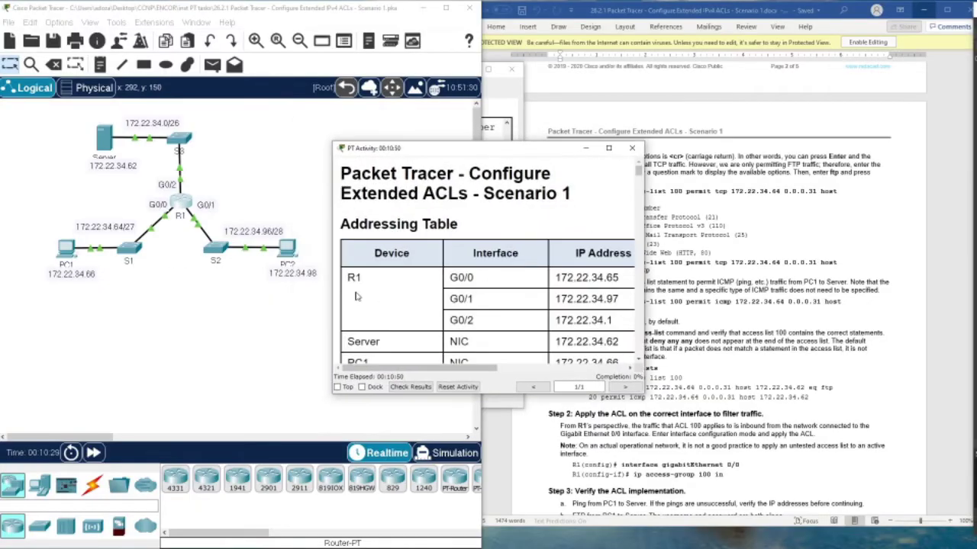
left_click_drag(418, 156, 461, 168)
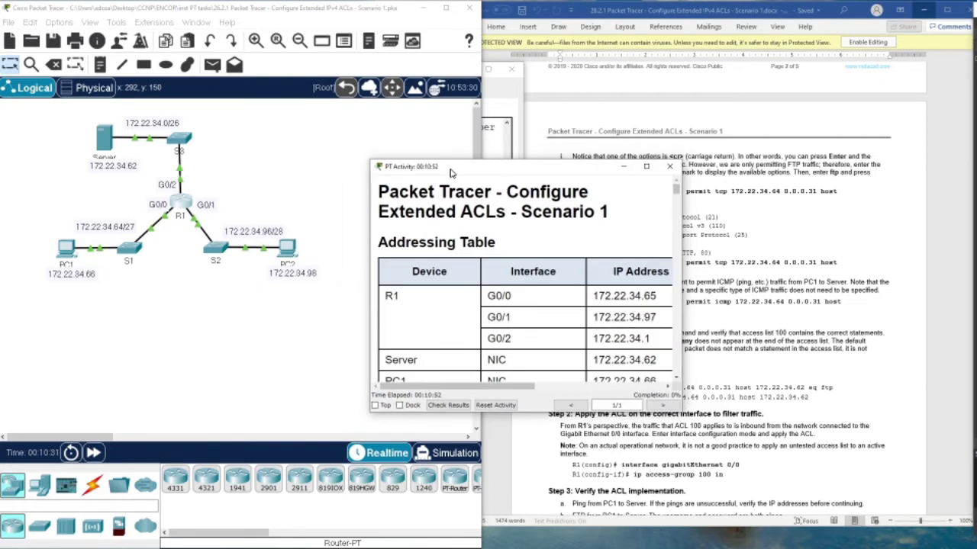
left_click(183, 204)
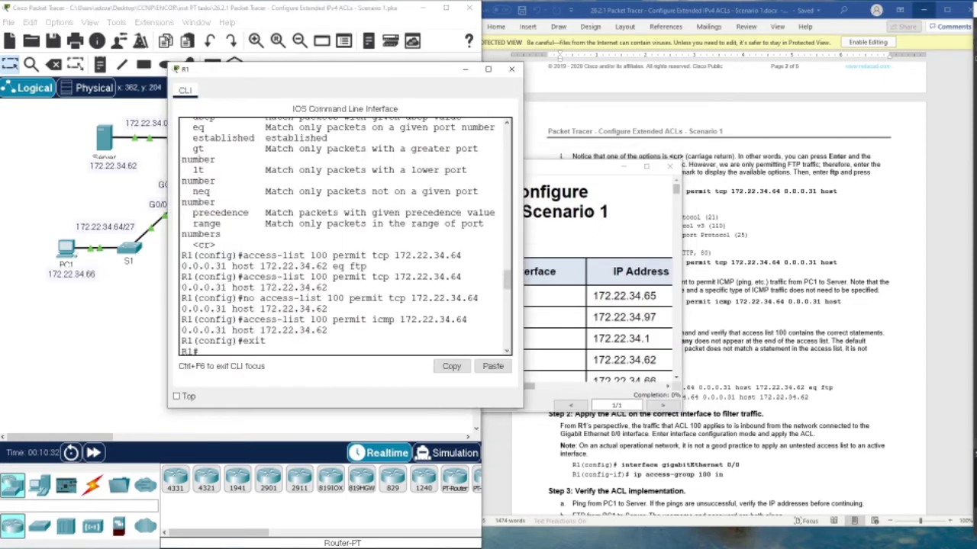
left_click_drag(583, 171, 749, 314)
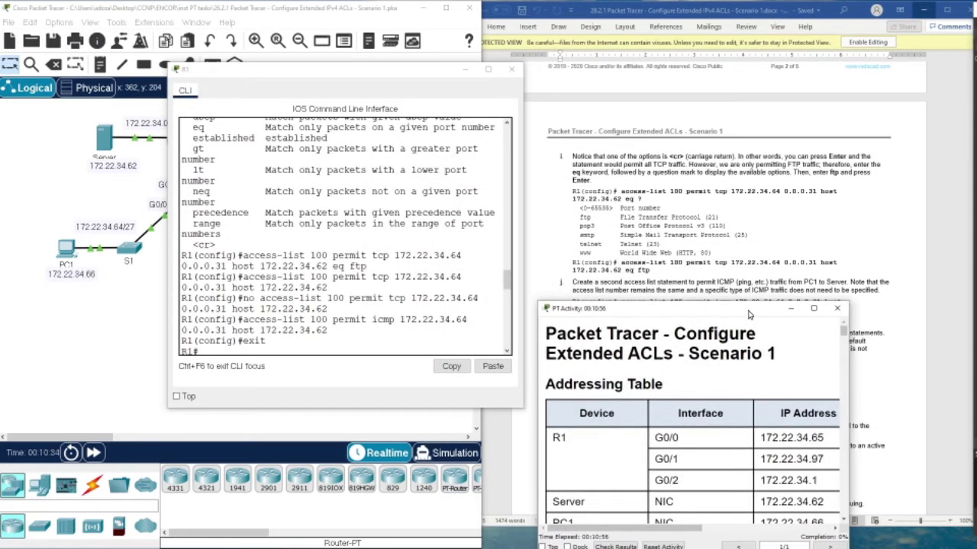
left_click(752, 267)
left_click(344, 320)
key("Return")
key("Return")
key("Return")
key("Return")
key("Return")
key("Return")
key("Return")
key("Return")
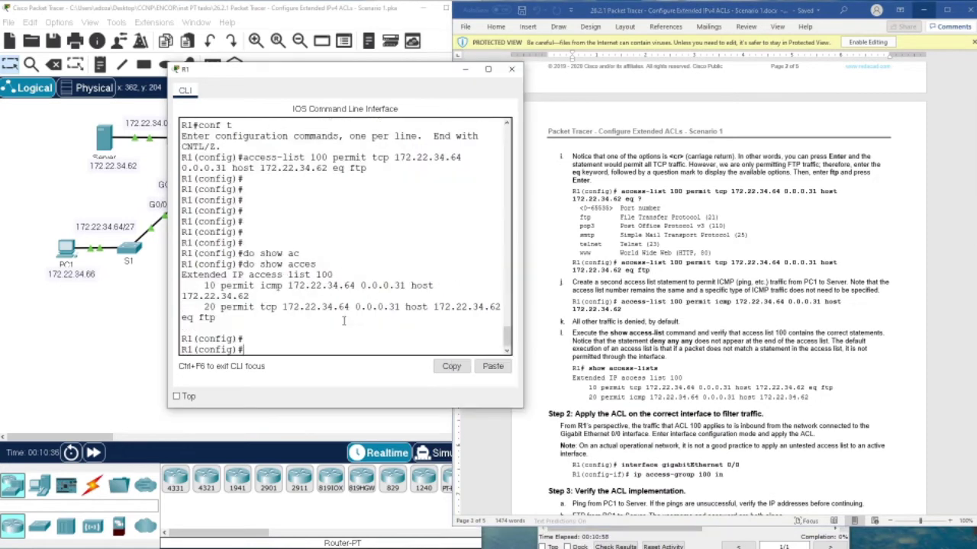
Step: Recall the FTP statement and submit no access-list 100 permit tcp 172.22.34.64 0.0.0.31 host 172.22.34.62 eq ftp
key("Up")
key("Up")
key("Up")
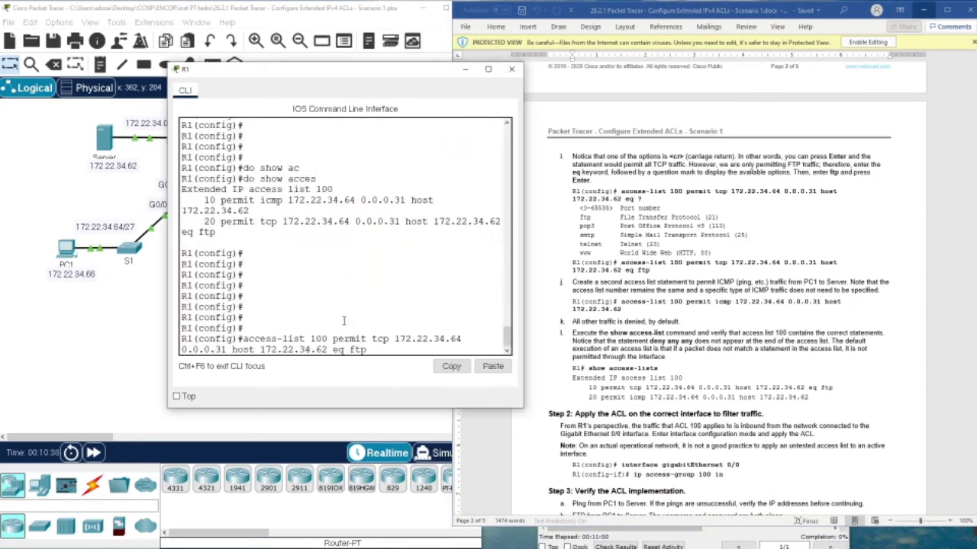
key("Left")
key("Left")
key("Left")
key("Left")
key("Left")
key("Left")
key("Left")
key("Left")
key("Left")
key("Left")
key("Left")
key("Left")
key("Left")
key("Left")
key("Left")
key("Left")
key("Left")
key("Left")
key("Left")
key("Left")
key("Left")
key("Left")
key("Left")
key("Left")
key("Left")
key("Left")
key("Left")
key("Left")
key("Left")
key("Left")
key("Left")
key("Left")
key("Left")
key("Left")
key("Left")
key("Left")
key("Left")
key("Left")
key("Left")
key("Left")
key("Left")
key("Left")
type("no")
key("Return")
key("Return")
key("Return")
key("Return")
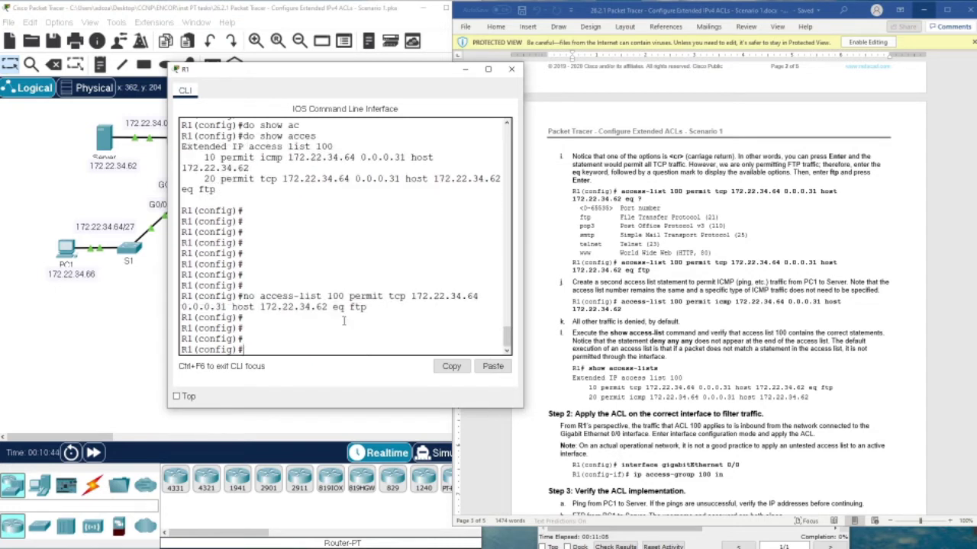
Step: Recall the ICMP statement and submit no access-list 100 permit icmp 172.22.34.64 0.0.0.31 host 172.22.34.62
key("Up")
key("Up")
key("Up")
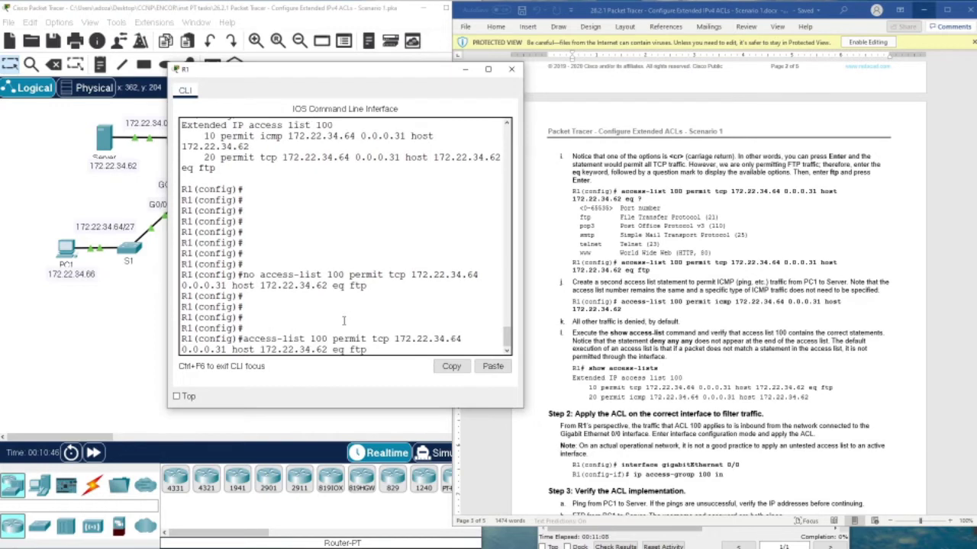
key("Up")
key("Up")
type("no")
key("Return")
key("Return")
key("Return")
key("Return")
key("Return")
key("Return")
key("Return")
key("Return")
key("Return")
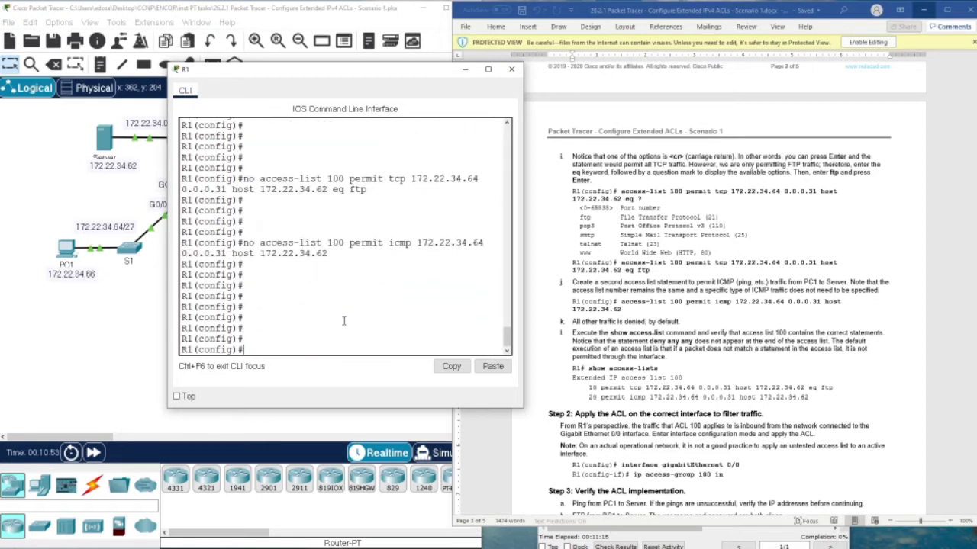
key("Return")
Step: Rerun do show acces to check whether access list 100 has been cleared on R1
key("Up")
key("Up")
key("Up")
key("Return")
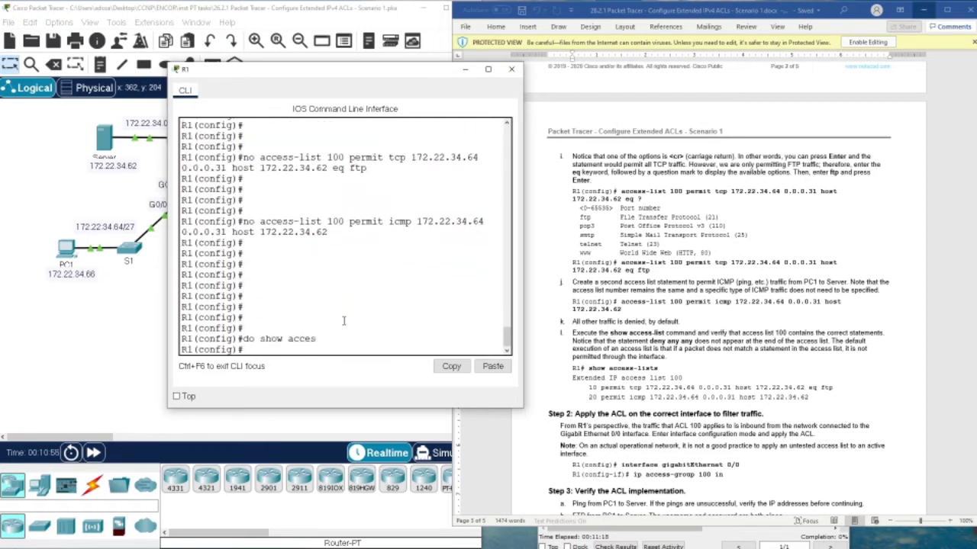
Step: Resubmit no access-list 100 permit tcp 172.22.34.64 0.0.0.31 host 172.22.34.62 eq ftp on R1
key("Return")
key("Return")
key("Return")
key("Return")
key("Up")
key("Up")
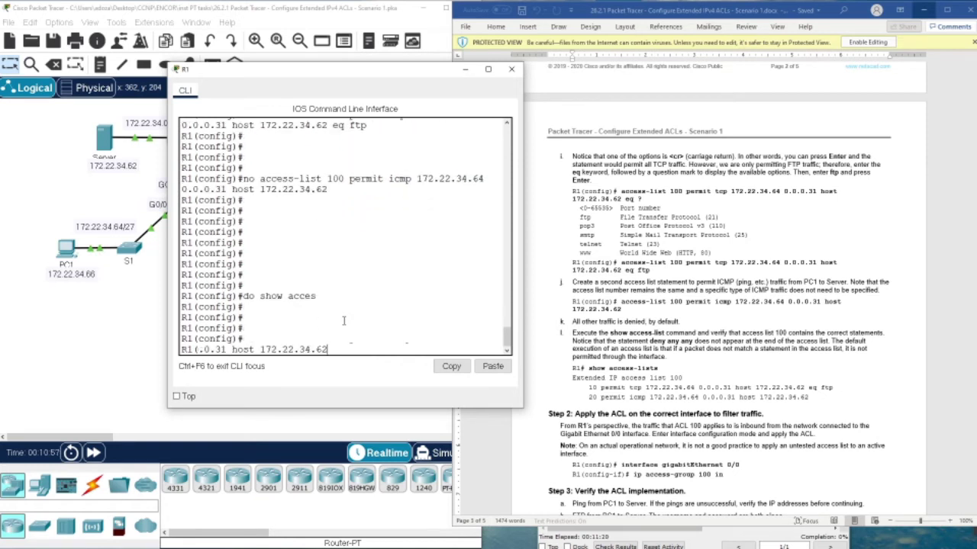
key("Up")
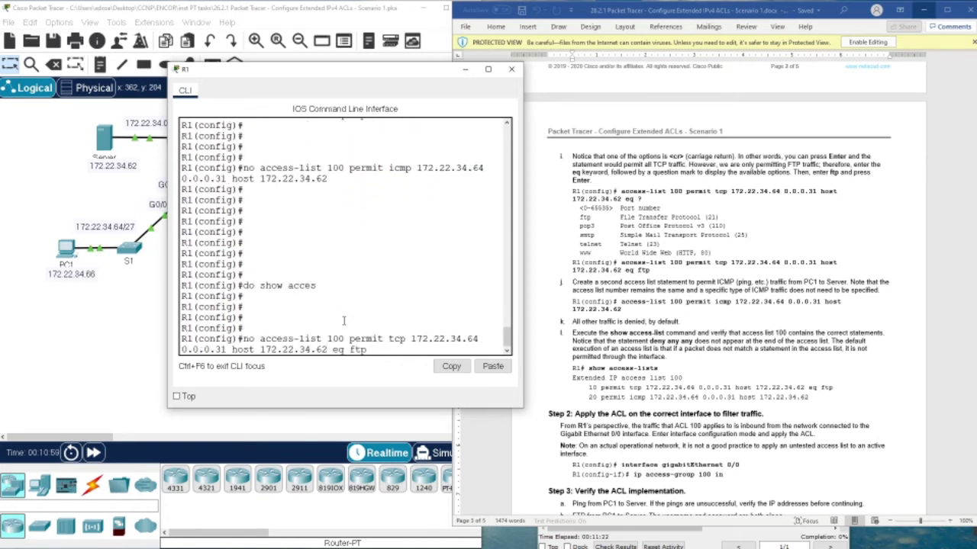
key("Return")
key("Return")
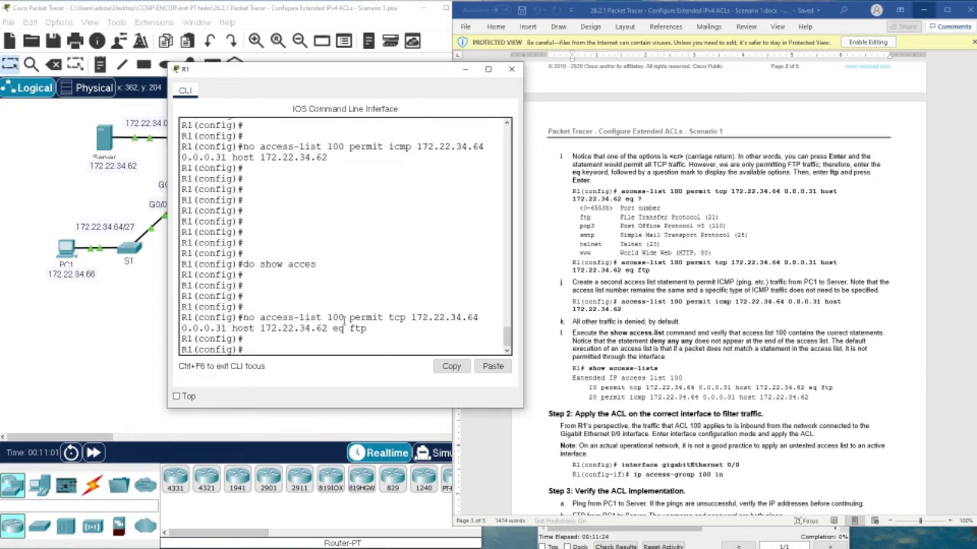
Step: Add the FTP statement access-list 100 permit tcp 172.22.34.64 0.0.0.31 host 172.22.34.62 eq ftp on R1
key("Up")
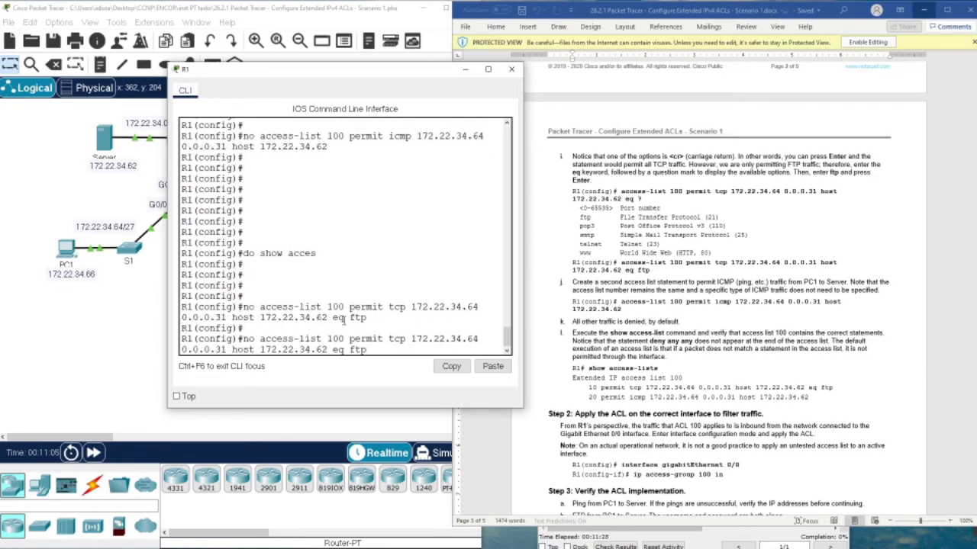
key("Left")
key("Left")
key("Left")
key("Left")
key("Left")
key("Left")
key("Left")
key("Left")
key("Left")
key("Left")
key("BackSpace")
key("BackSpace")
key("Return")
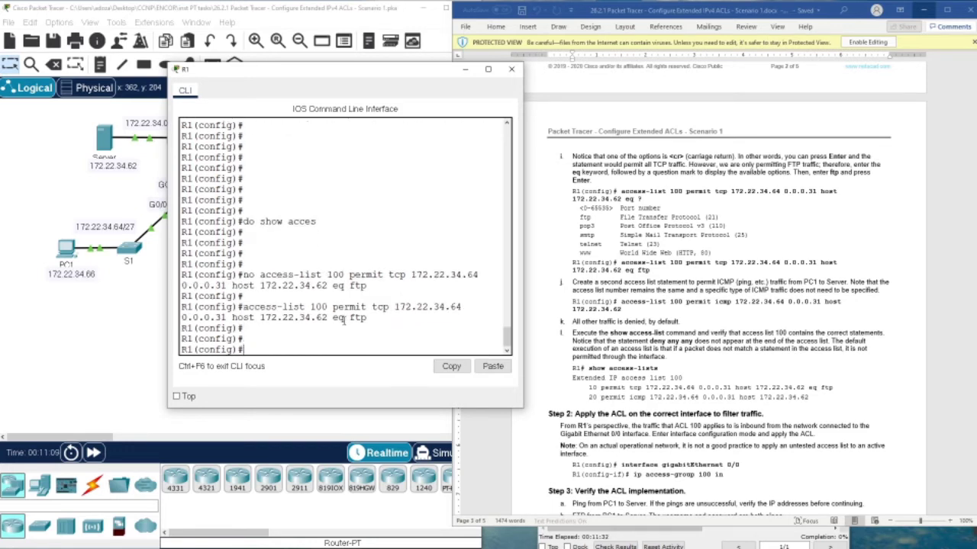
key("Return")
Step: Add the ICMP statement access-list 100 permit icmp 172.22.34.64 0.0.0.31 host 172.22.34.62 on R1
key("Up")
key("Up")
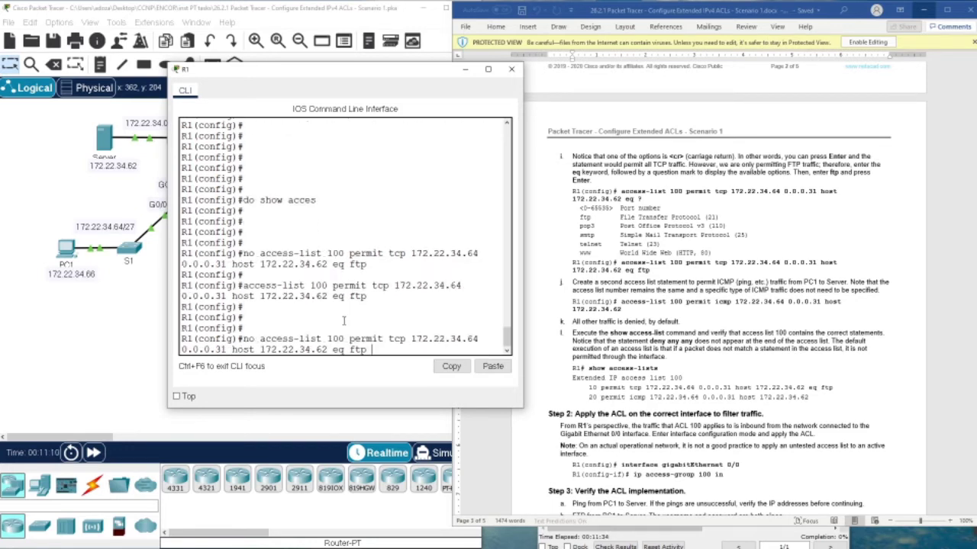
key("Up")
key("Up")
key("Left")
key("Left")
key("Left")
key("Left")
key("Left")
key("Left")
key("Left")
key("Left")
key("Left")
key("Left")
key("Left")
key("Left")
key("Left")
key("Left")
key("Left")
key("Left")
key("Left")
key("Left")
key("Left")
key("Left")
key("Left")
key("Left")
key("Left")
key("Left")
key("Left")
key("BackSpace")
key("BackSpace")
key("BackSpace")
key("Return")
key("Return")
key("Return")
key("Return")
key("Return")
key("Return")
key("Return")
key("Return")
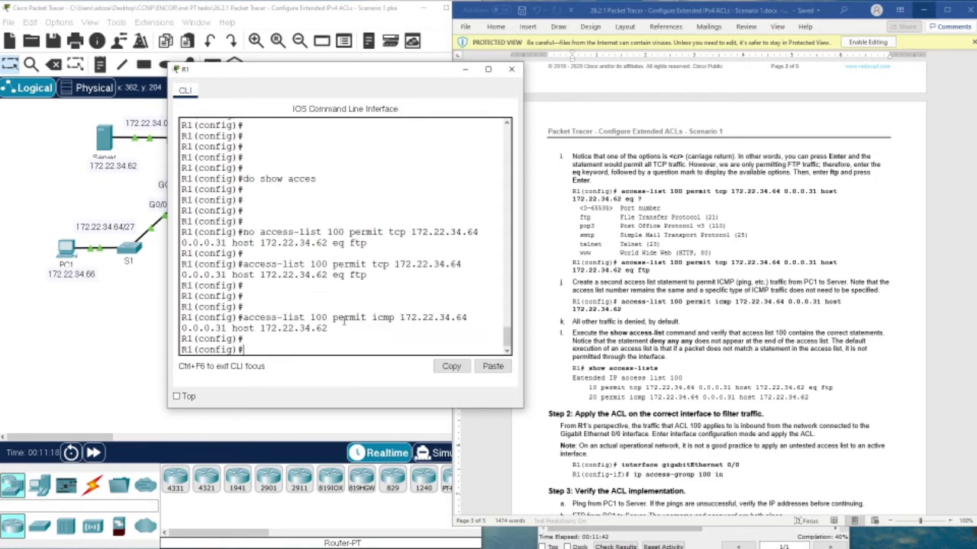
Step: Rerun do show acces on R1 to list the rebuilt access list 100
key("Up")
key("Up")
key("Up")
key("Up")
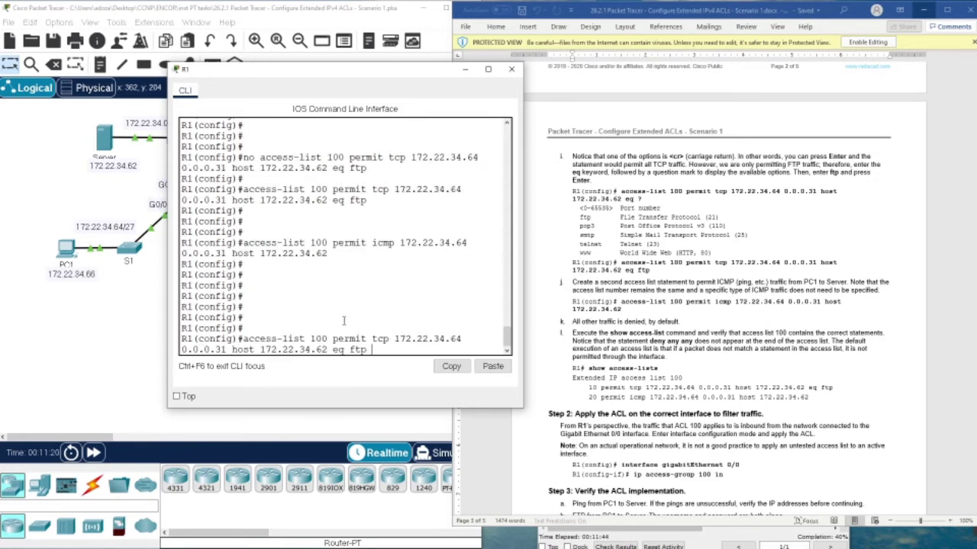
key("Return")
key("Return")
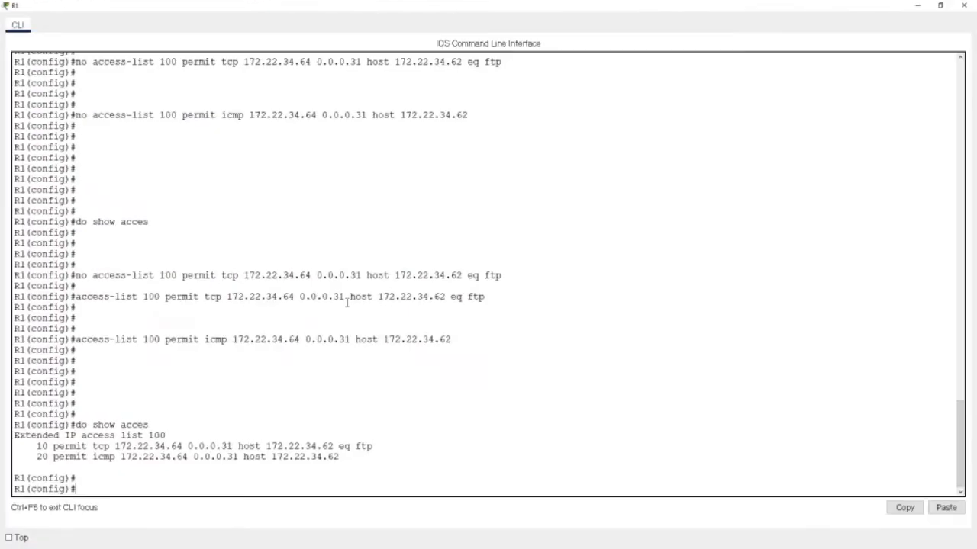
Step: Enlarge R1's CLI and compare the order of access list 100's entries with the earlier listing
left_click(488, 69)
left_click_drag(27, 446, 374, 457)
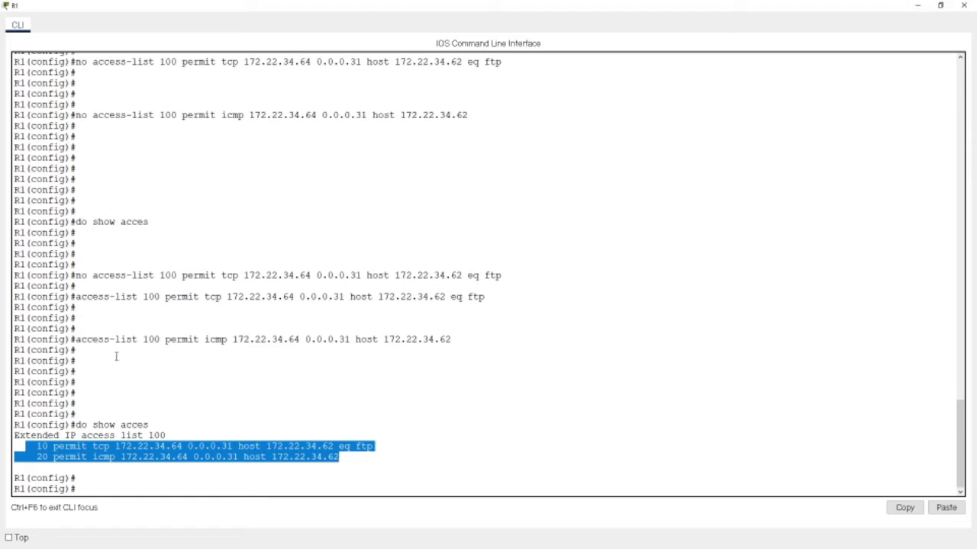
scroll(141, 275, "up", 6)
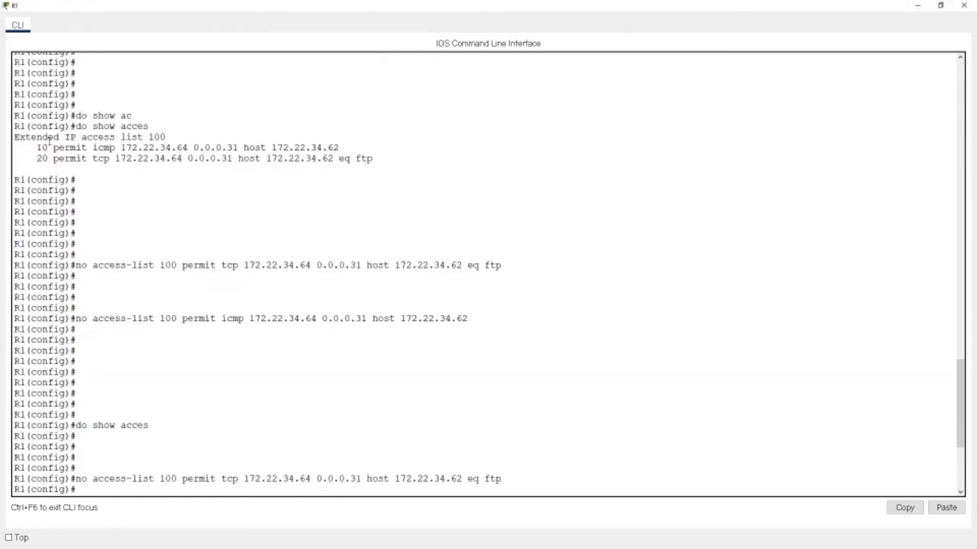
left_click_drag(37, 145, 337, 148)
left_click_drag(52, 160, 389, 158)
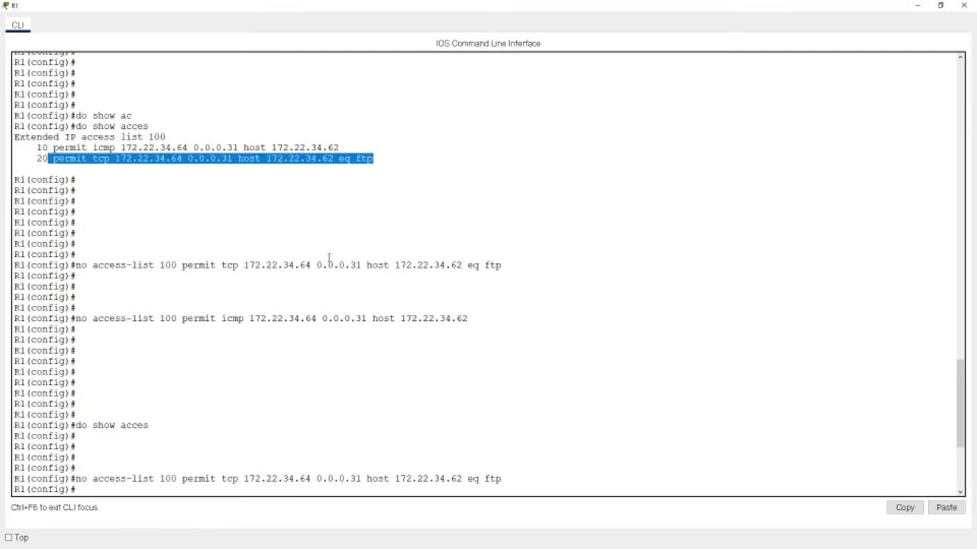
scroll(201, 456, "down", 6)
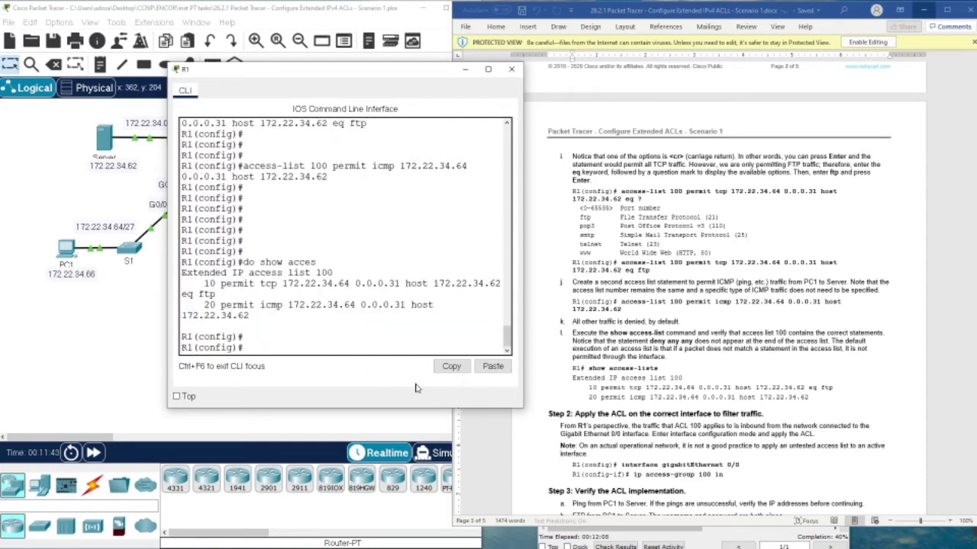
Step: Check R1's listing against the expected show access-lists output in the instructions and read on through Steps 2 and 3
left_click_drag(592, 388, 837, 391)
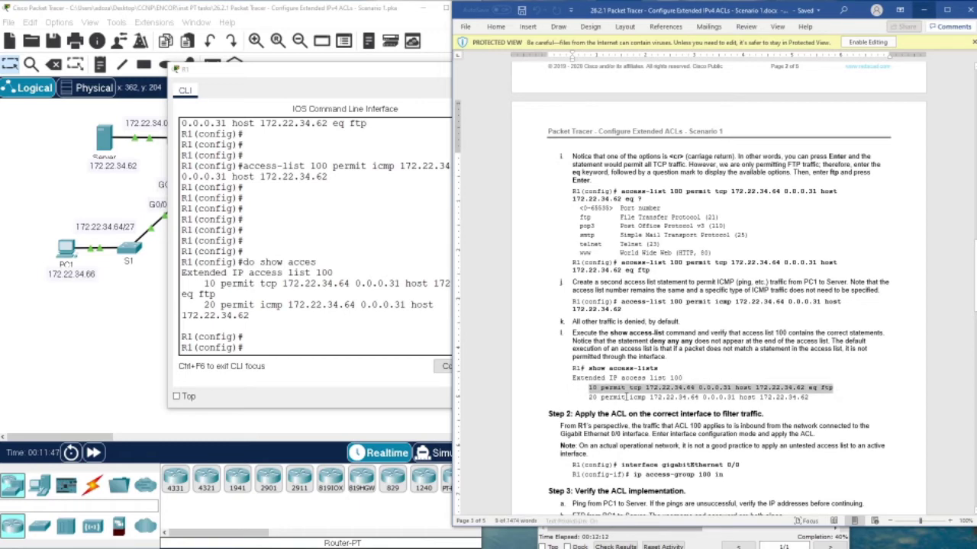
left_click(620, 396)
scroll(620, 401, "down", 3)
scroll(620, 405, "down", 5)
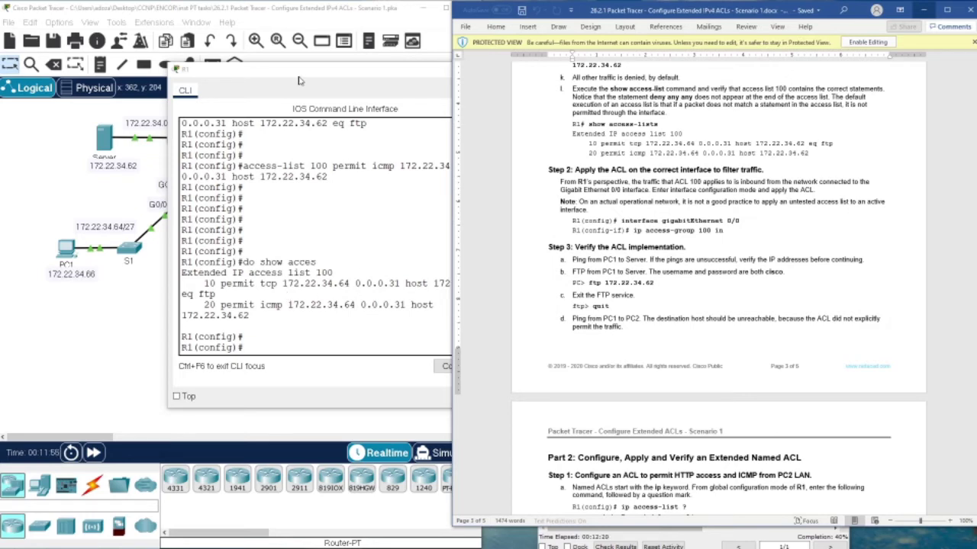
Step: Move R1's CLI clear of the topology and enter configuration mode for interface g0/0
left_click_drag(300, 75, 348, 233)
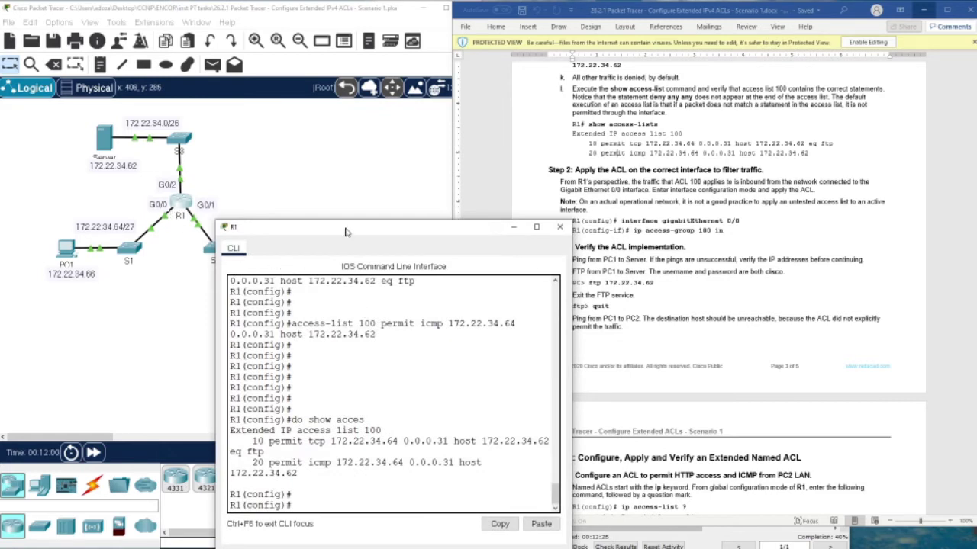
left_click_drag(337, 229, 312, 220)
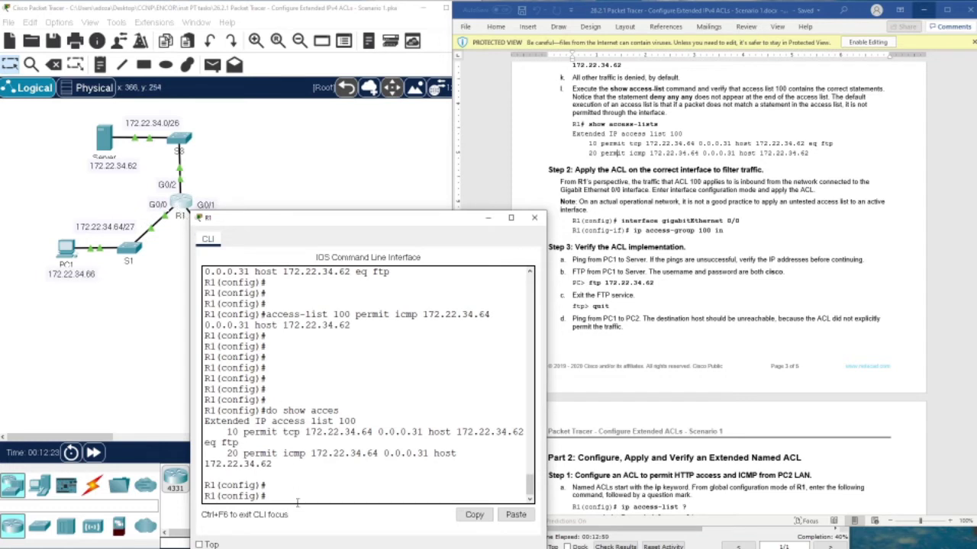
type("int g0/0")
key("Return")
key("Return")
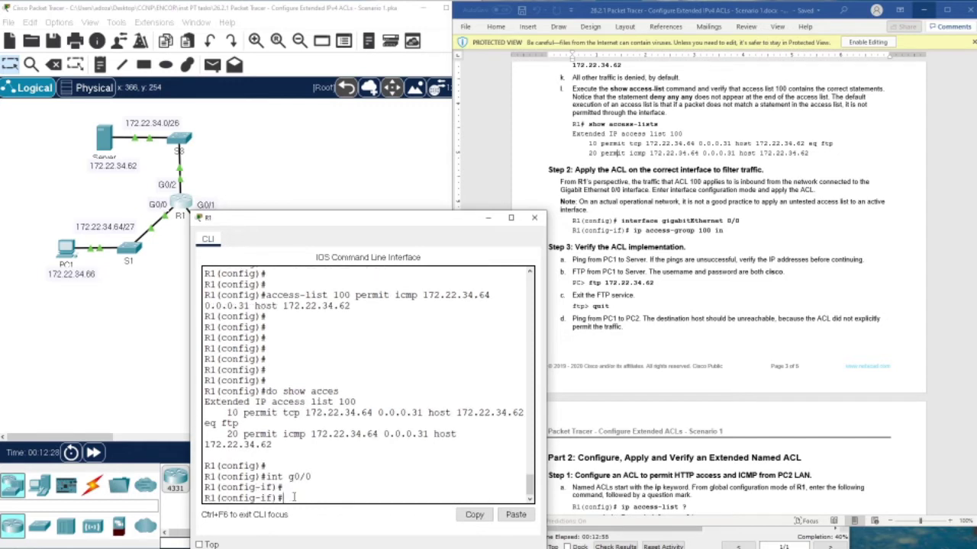
Step: Apply access list 100 inbound on interface g0/0 with ip access-group 100 in
type("ip ac")
key("Tab")
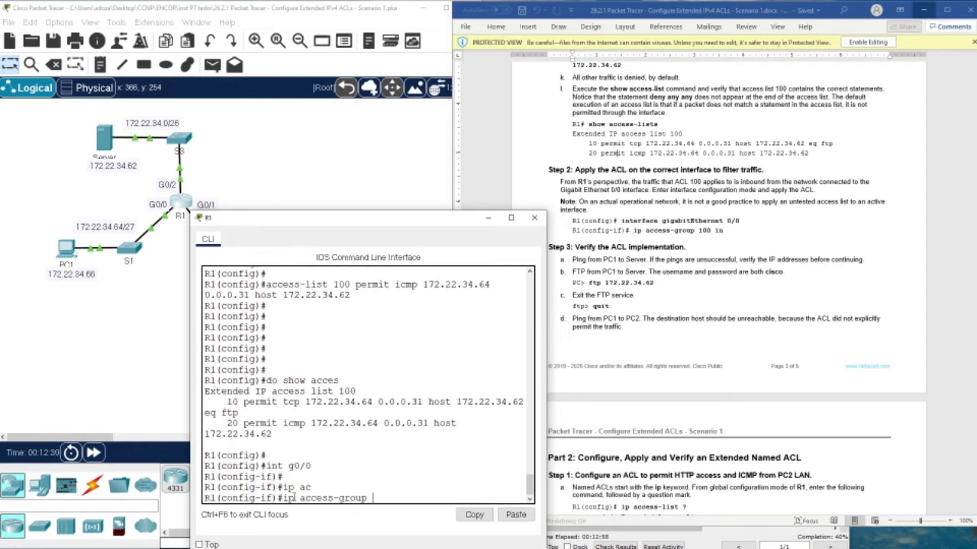
type("100 in")
key("Return")
key("Return")
key("Return")
key("Return")
key("Return")
key("Return")
key("Return")
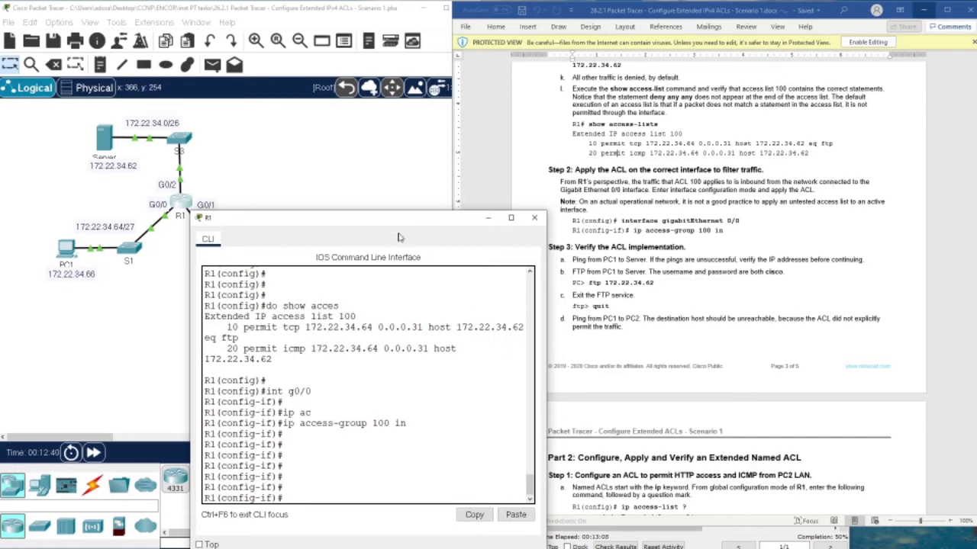
left_click_drag(385, 223, 376, 125)
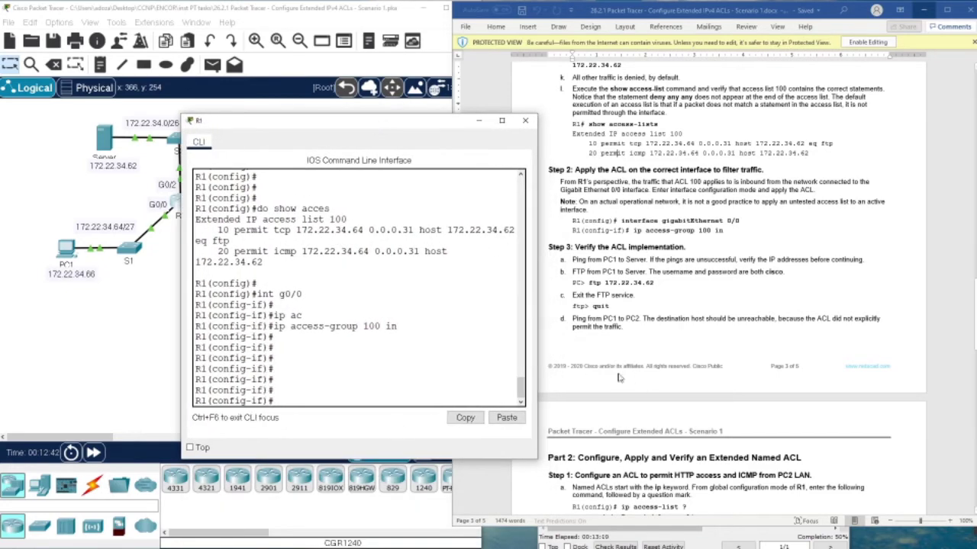
Step: Copy ftp 172.22.34.62 from the instructions and run it in PC1's Command Prompt
left_click_drag(589, 284, 664, 302)
right_click(665, 303)
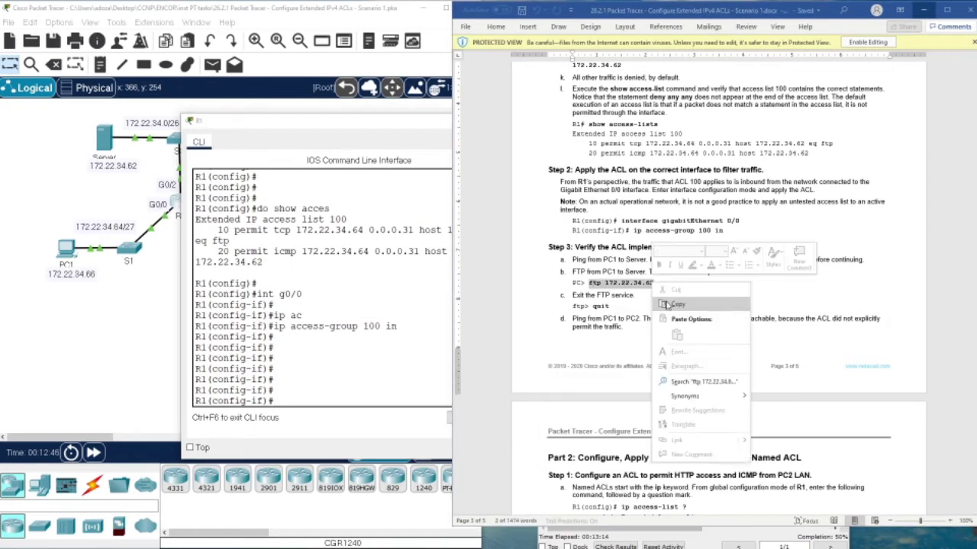
left_click(671, 308)
left_click(70, 253)
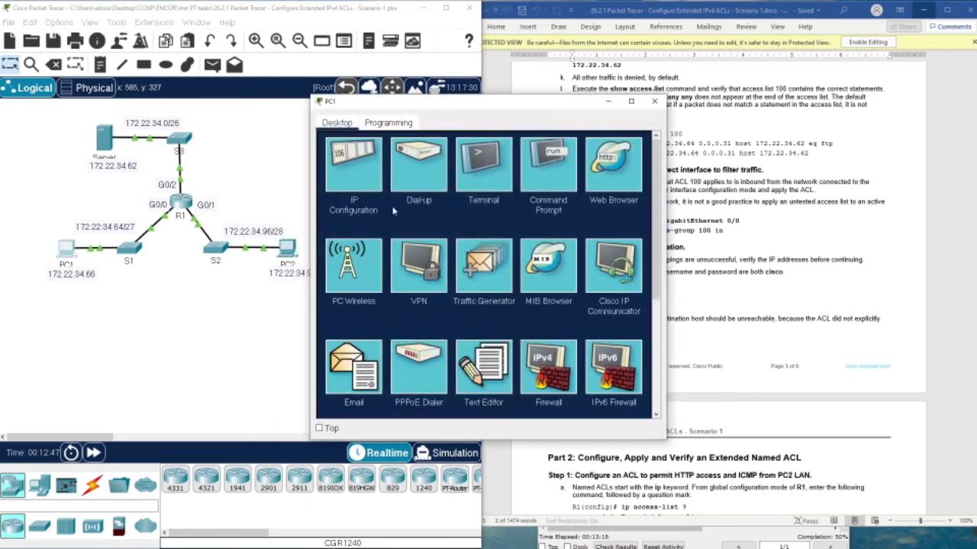
left_click(546, 177)
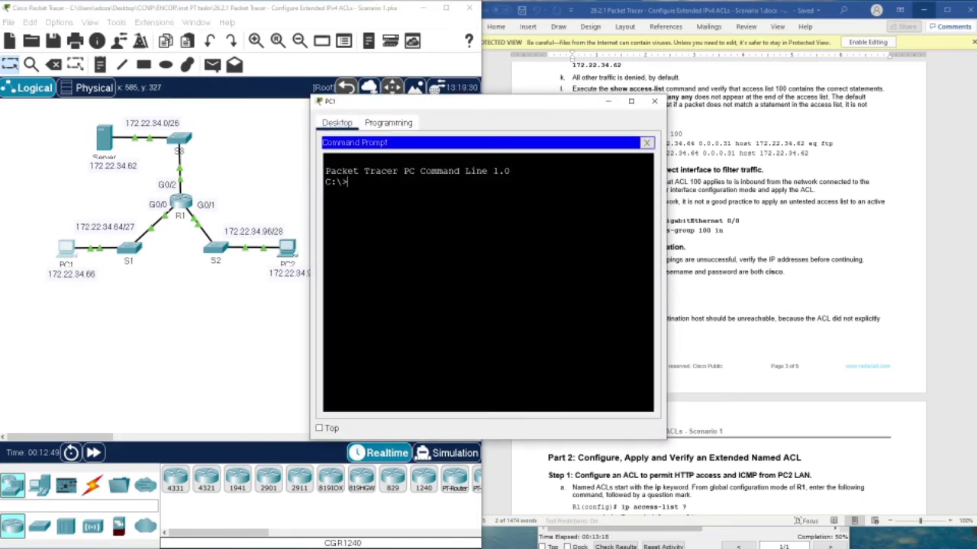
right_click(474, 236)
left_click(501, 252)
key("Return")
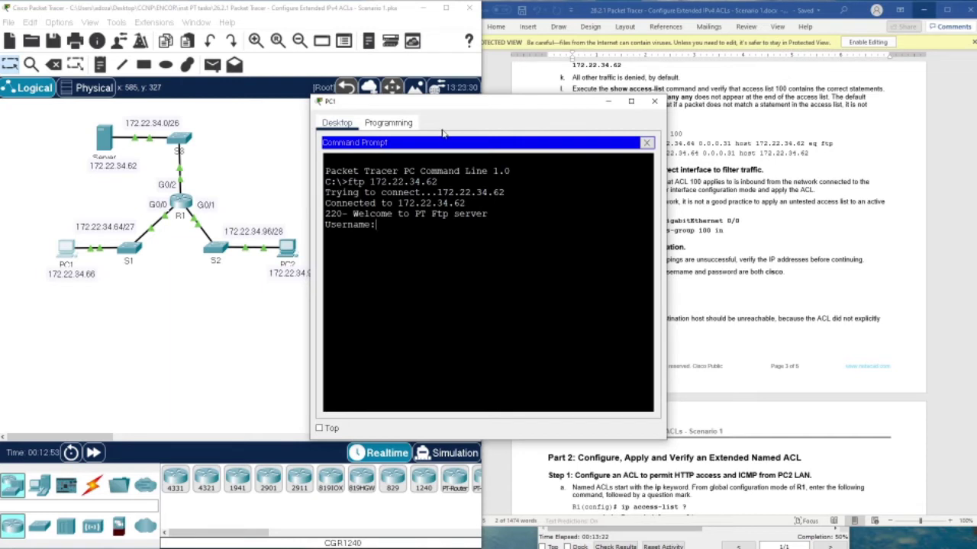
Step: Leave the FTP login on PC1 by submitting exit at the username prompt
left_click_drag(441, 107, 374, 103)
type("exit")
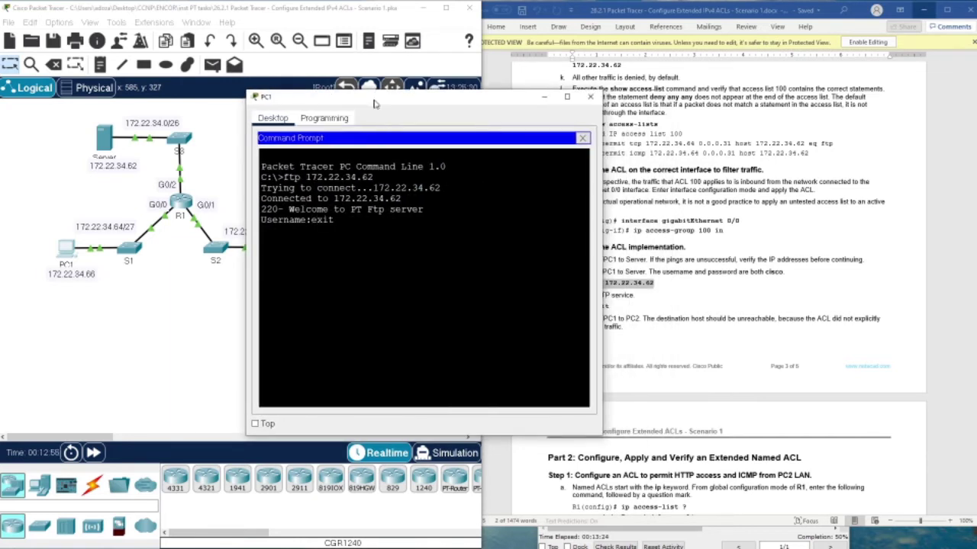
key("Return")
key("Return")
key("Return")
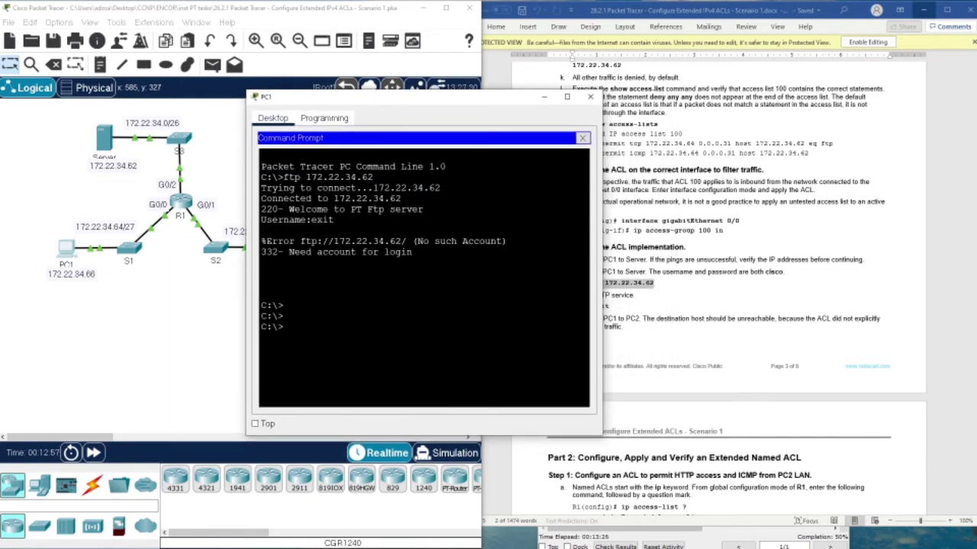
Step: Ping the server at 172.22.34.62 from PC1's Command Prompt and close PC1's window
key("Up")
key("Home")
key("Delete")
key("Delete")
key("Delete")
key("Delete")
type("pin g")
key("Left")
key("BackSpace")
key("Return")
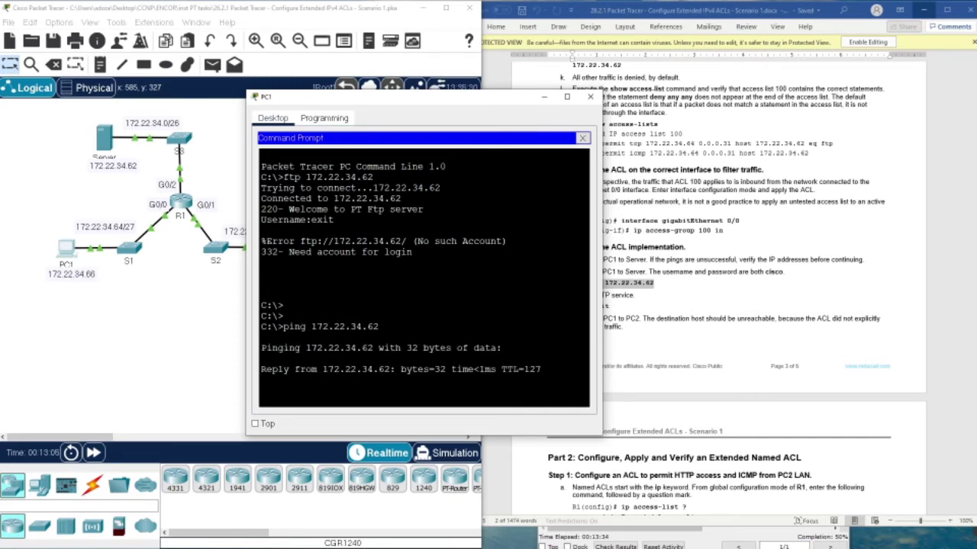
left_click(590, 97)
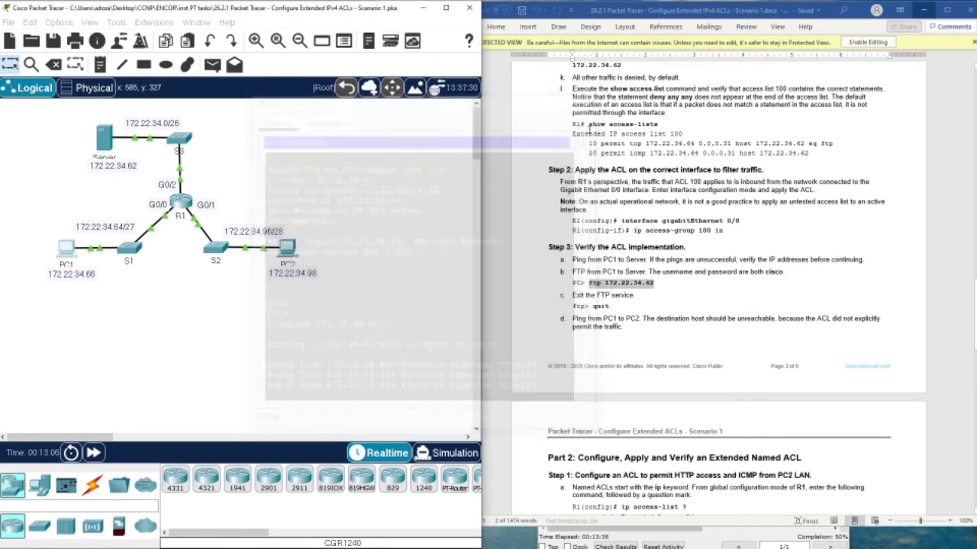
Step: Bring up Part 2 of the instructions, reopen R1's CLI and exit to global configuration mode
scroll(662, 325, "down", 5)
scroll(662, 325, "down", 5)
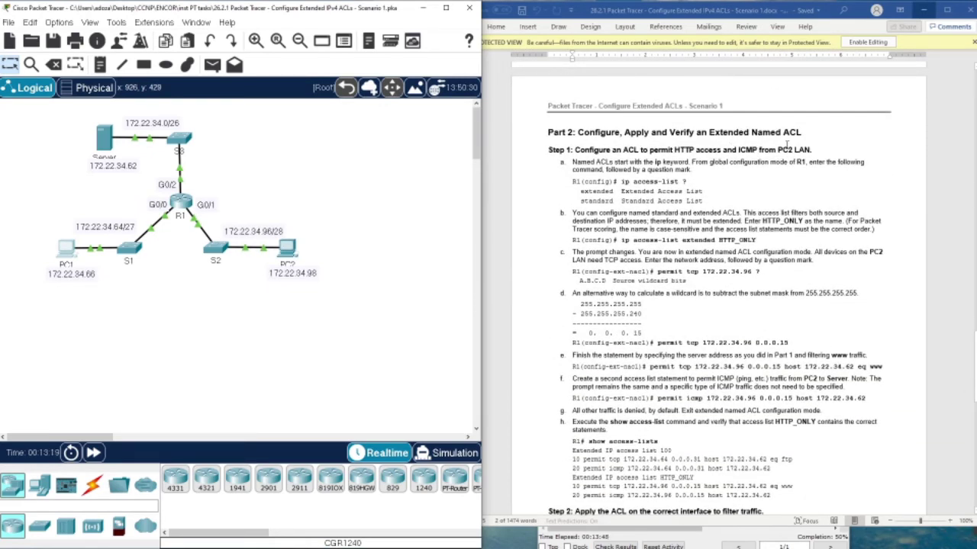
left_click(184, 207)
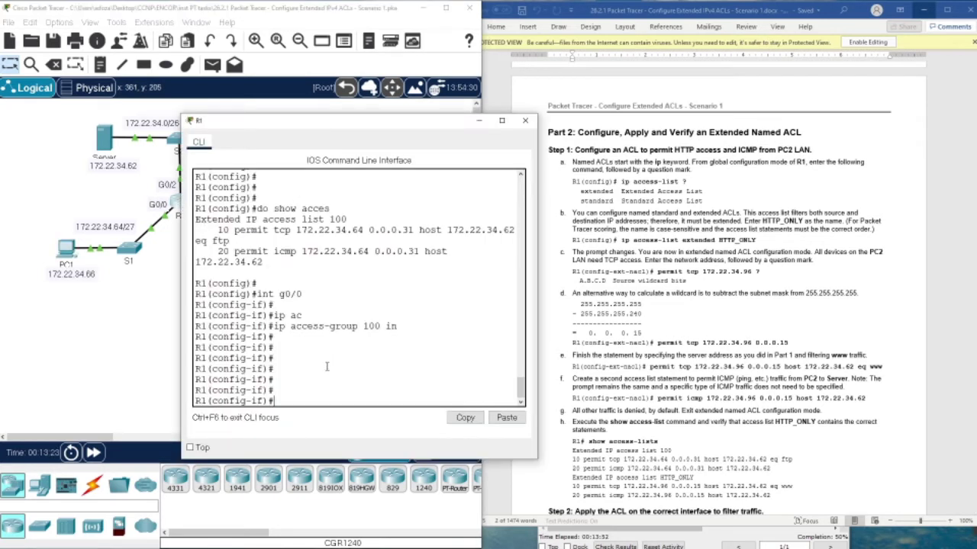
key("Return")
key("Return")
key("Return")
type("exit")
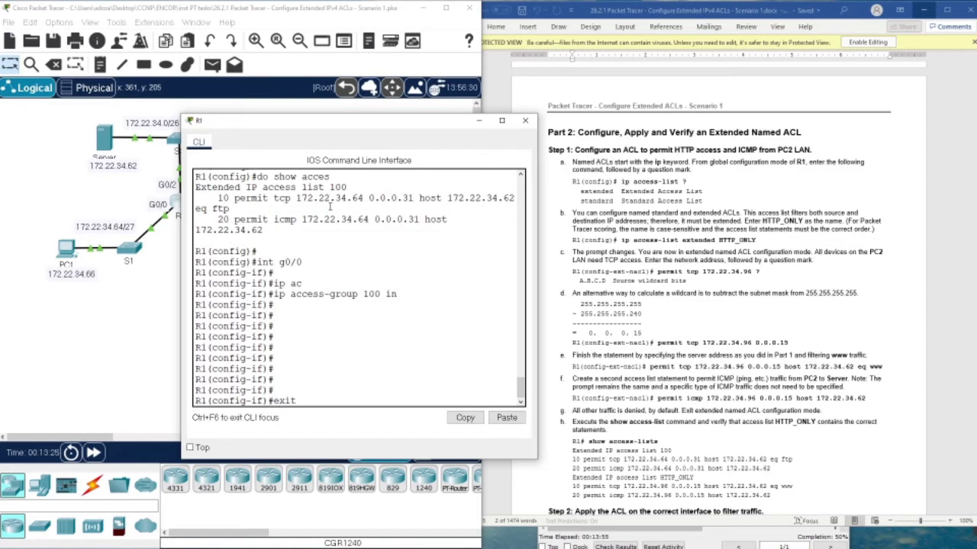
key("Return")
key("Return")
key("Return")
key("Return")
key("Return")
key("Return")
key("Return")
key("Return")
key("Return")
key("Return")
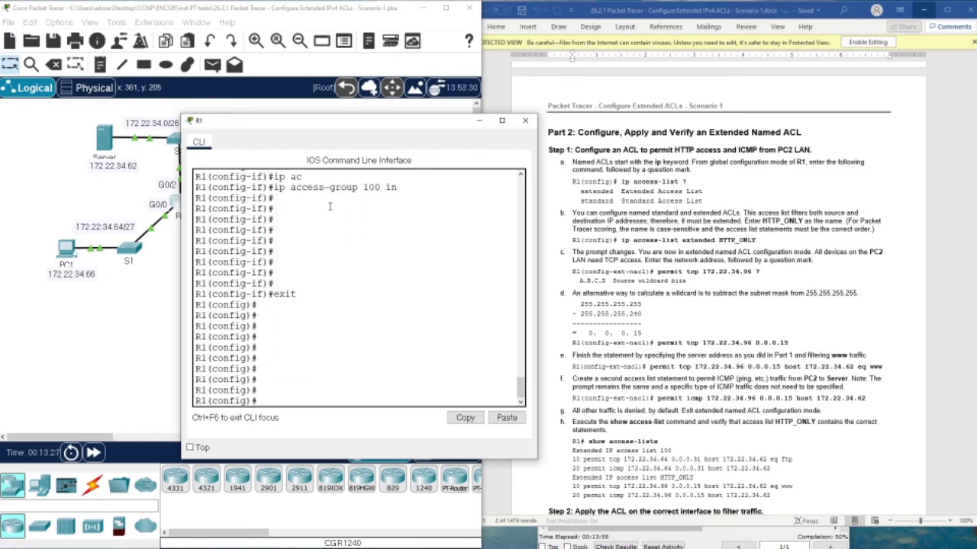
Step: Display the available options for the ip access-list command on R1
type("ip ac")
key("Tab")
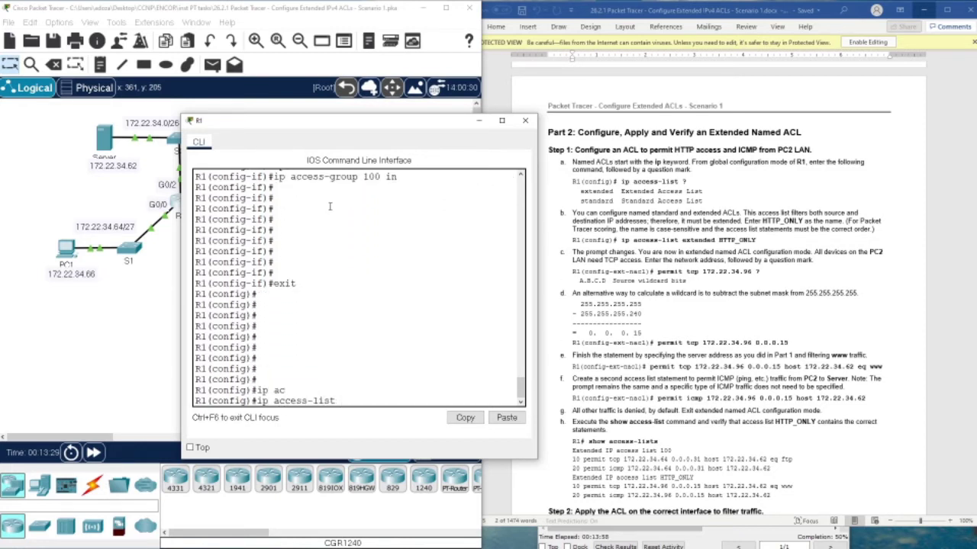
type("?")
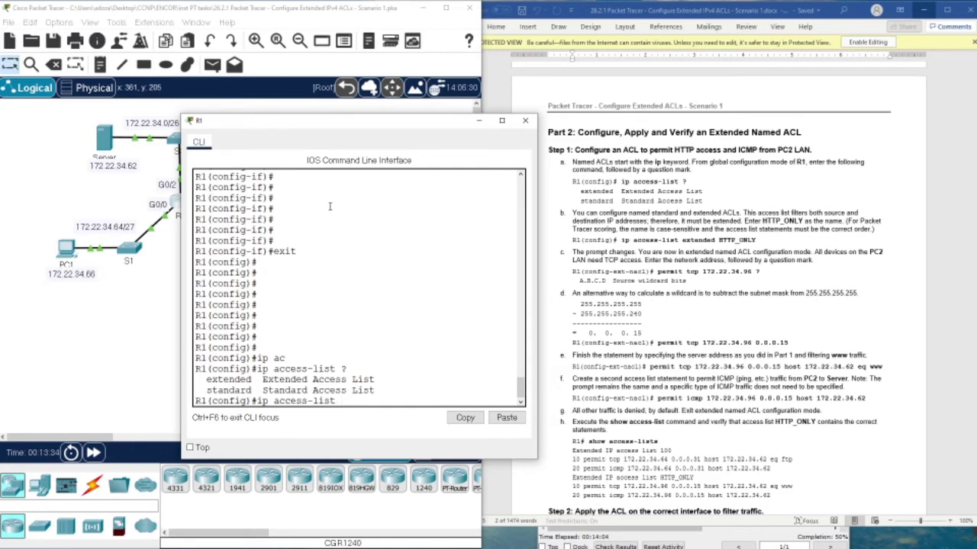
Step: Create the extended named access list HTTP_ONLY on R1, copying its name from the instructions
type("ex")
key("Tab")
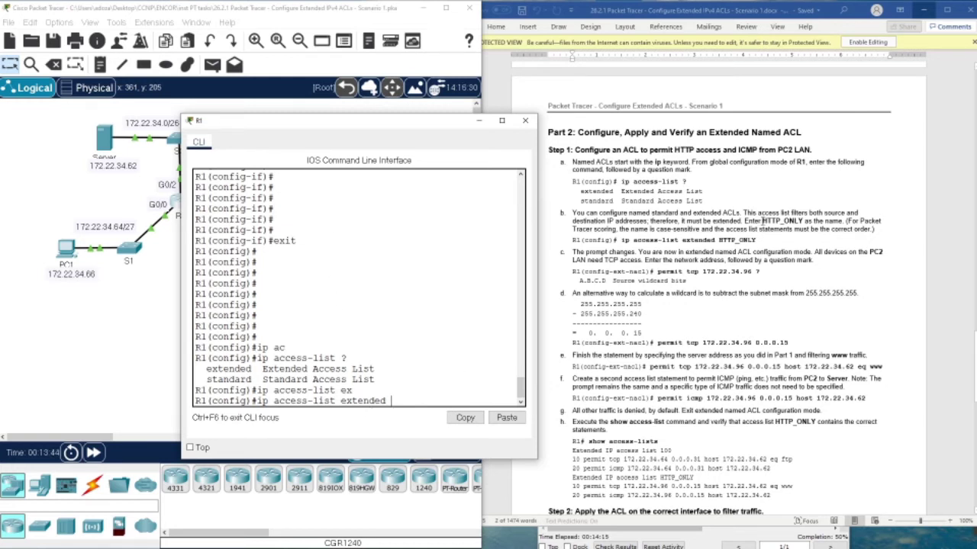
left_click_drag(761, 220, 795, 224)
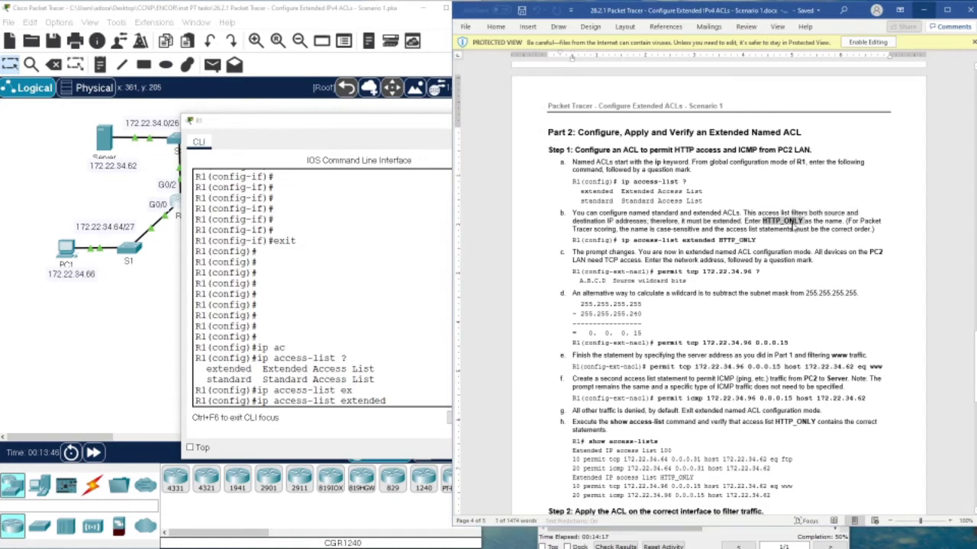
right_click(795, 225)
left_click(823, 248)
left_click(409, 403)
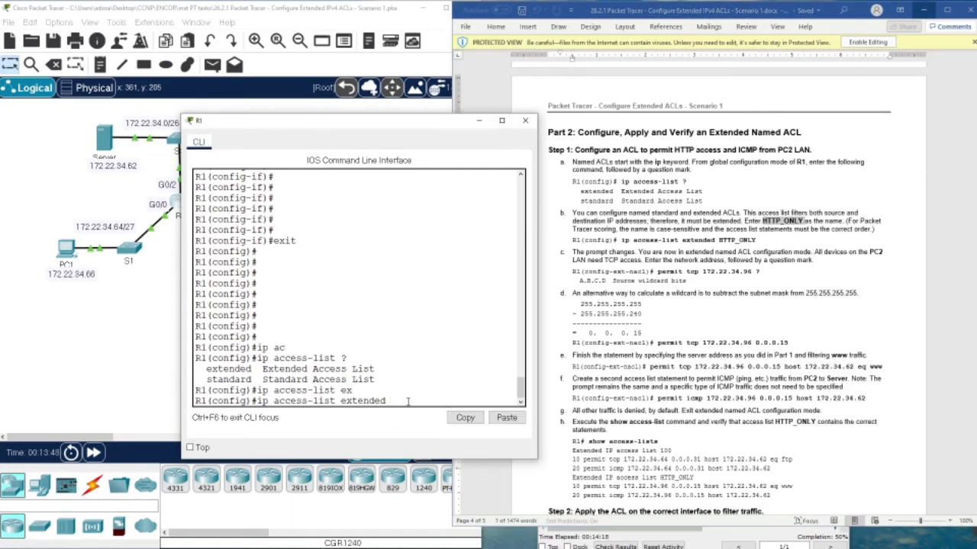
right_click(404, 403)
left_click(424, 418)
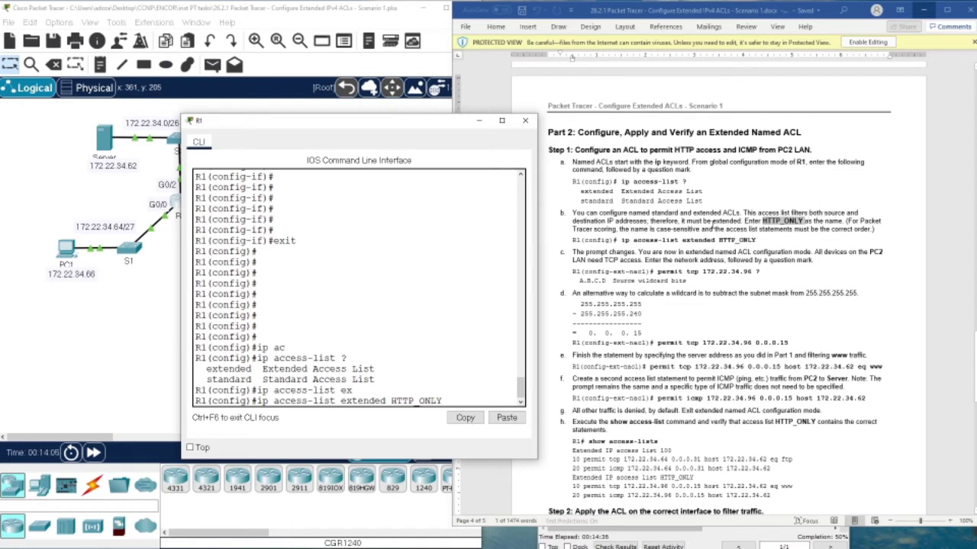
left_click(740, 222)
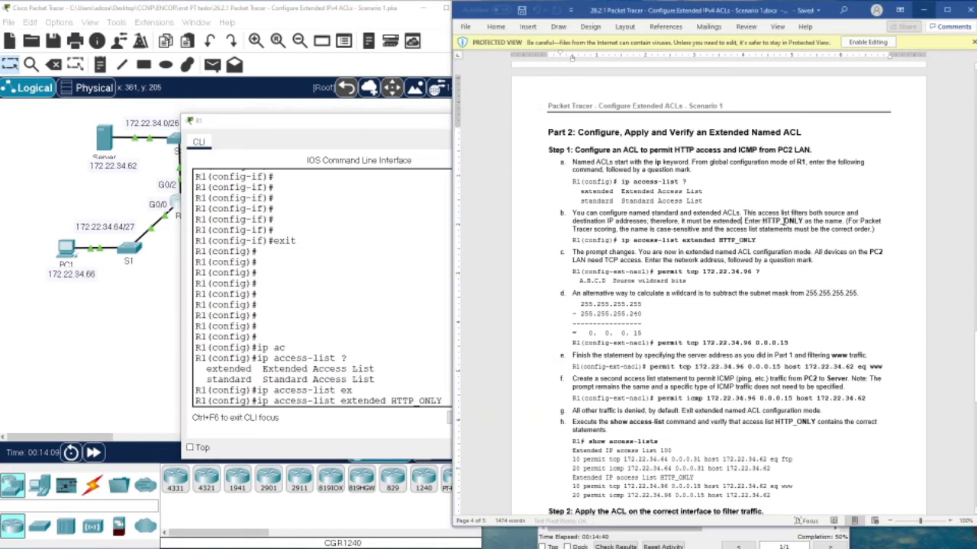
left_click(439, 392)
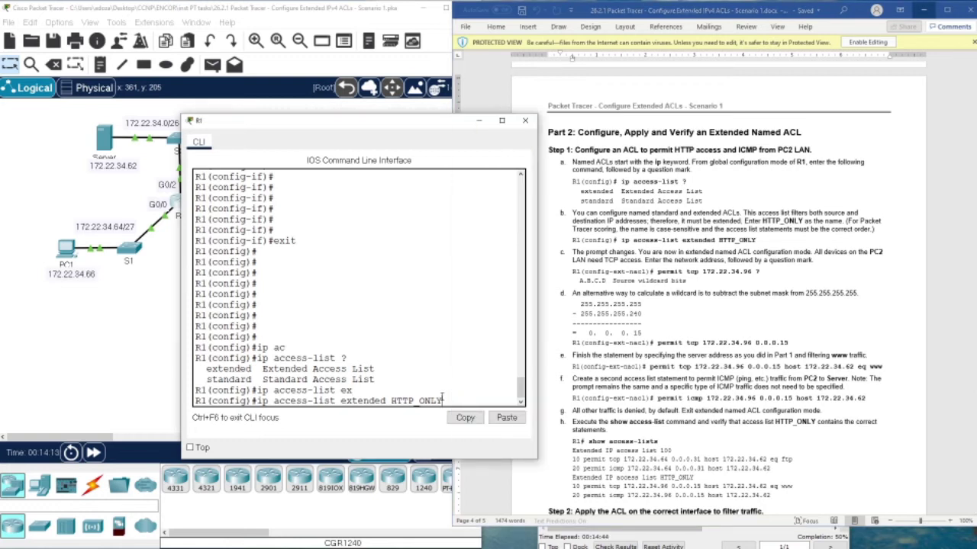
key("Return")
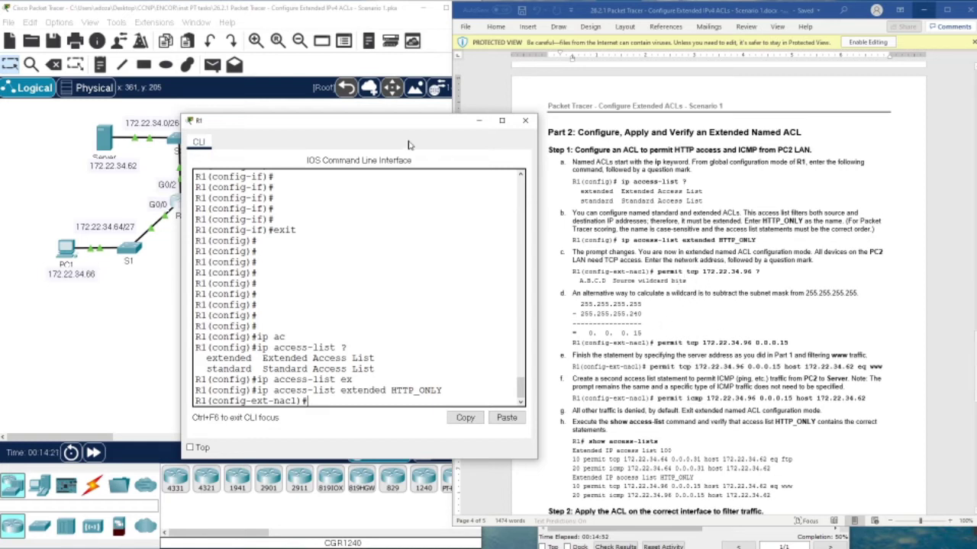
left_click_drag(388, 122, 461, 265)
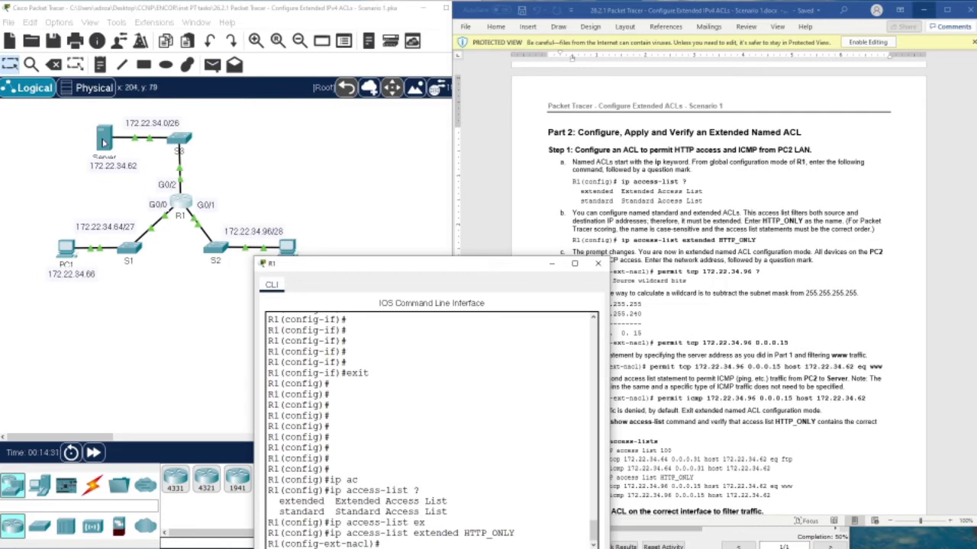
left_click_drag(303, 263, 176, 103)
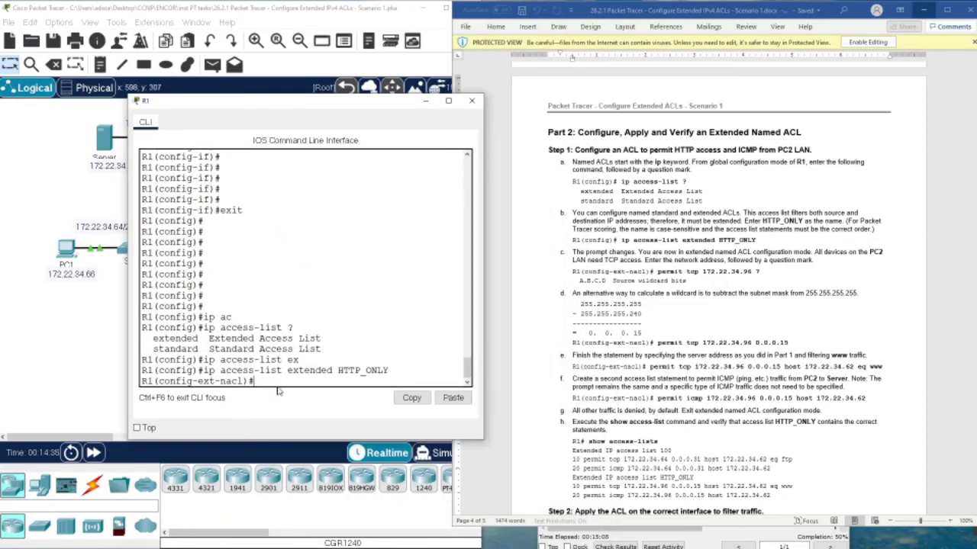
type("ip acc")
key("Tab")
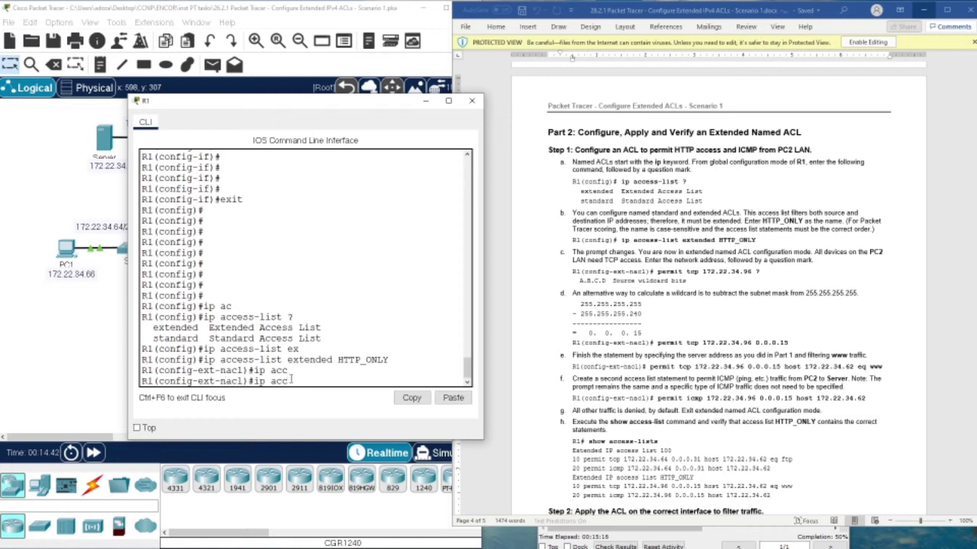
key("Tab")
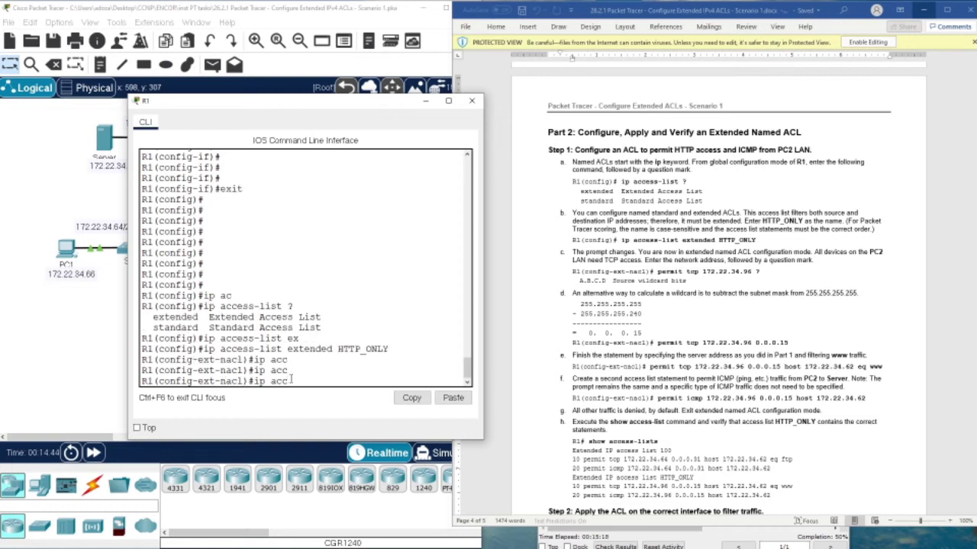
key("Tab")
type("es")
key("Tab")
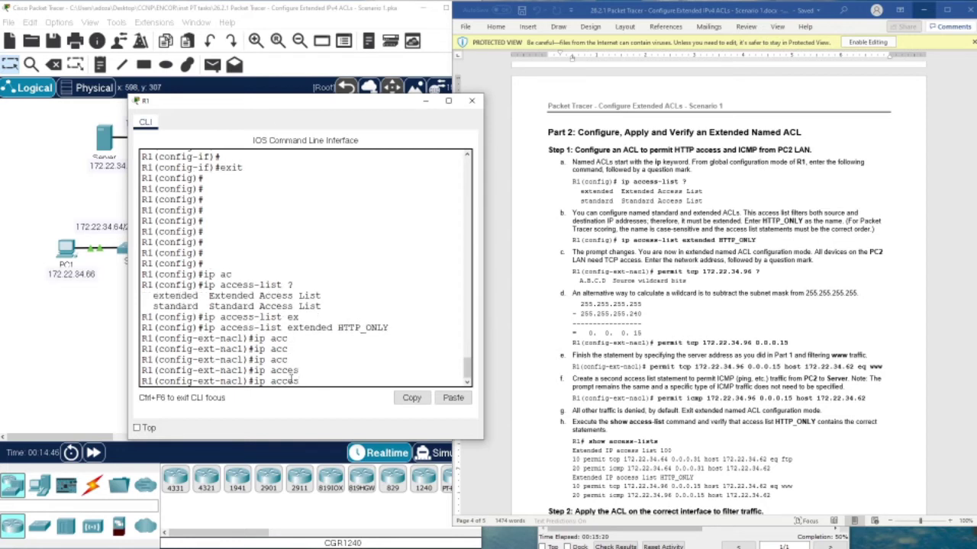
type("s-list")
key("BackSpace")
key("BackSpace")
key("BackSpace")
key("BackSpace")
key("BackSpace")
key("BackSpace")
key("BackSpace")
key("BackSpace")
key("BackSpace")
key("BackSpace")
key("BackSpace")
key("BackSpace")
key("BackSpace")
key("BackSpace")
Step: Begin a permit tcp statement with source address 172.22.34.98 and display the options that can follow it
type("per")
key("Tab")
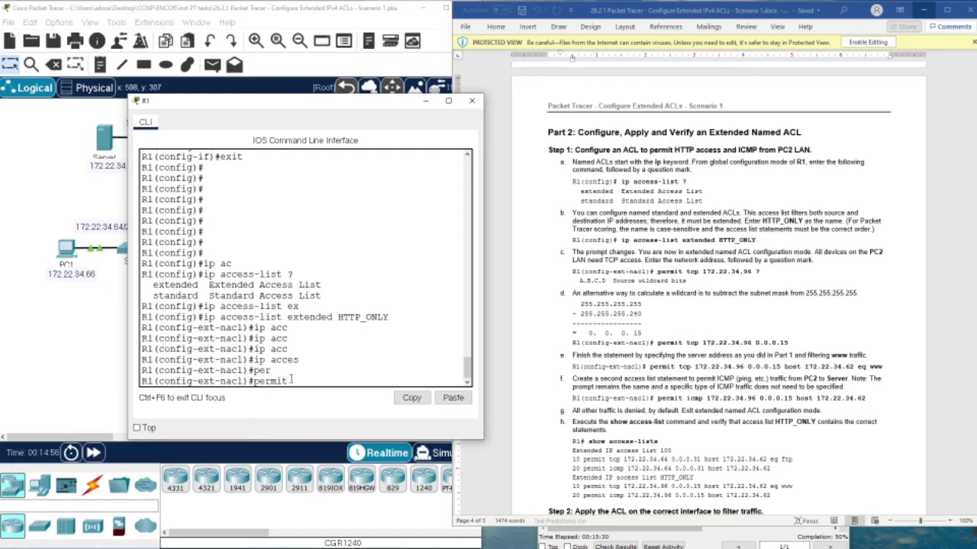
type("tcp 172")
left_click_drag(279, 101, 474, 184)
type(".2")
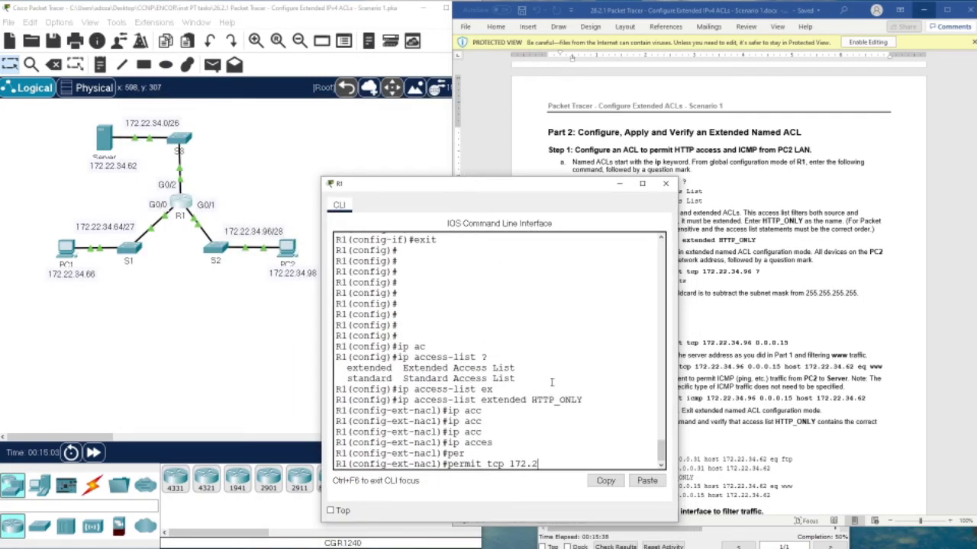
type("2.34.98")
left_click_drag(503, 183, 373, 123)
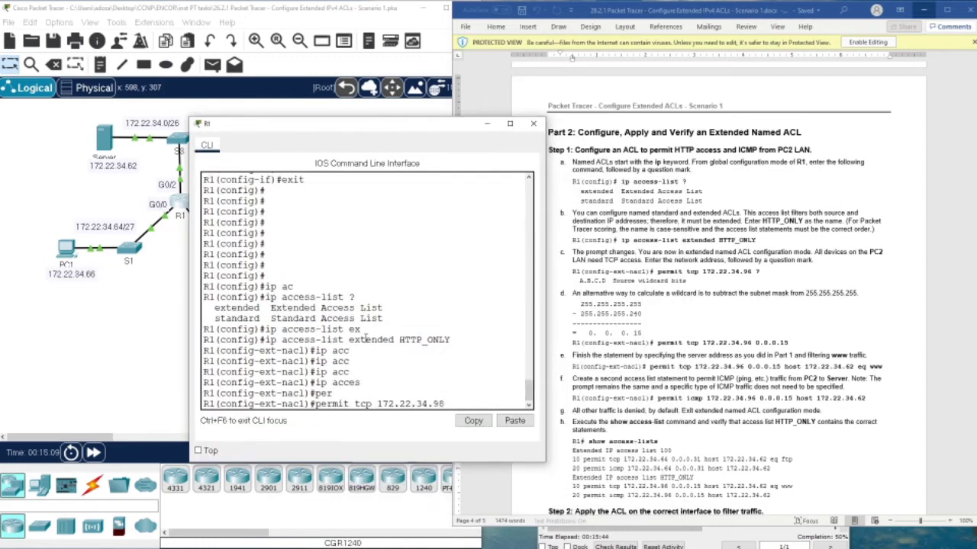
type("?")
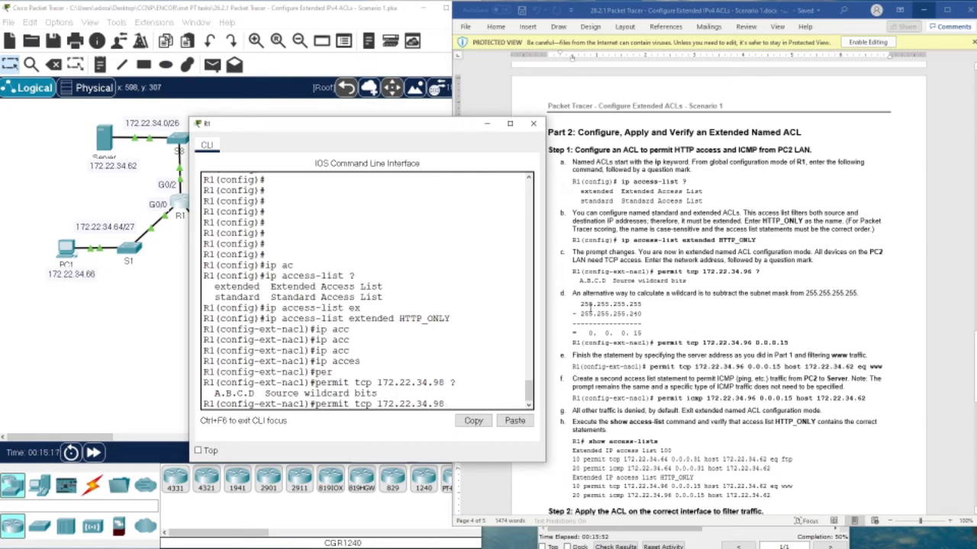
Step: Copy the wildcard mask 0.0.0.15 from the instructions into the permit tcp statement on R1
left_click_drag(789, 343, 760, 345)
right_click(760, 345)
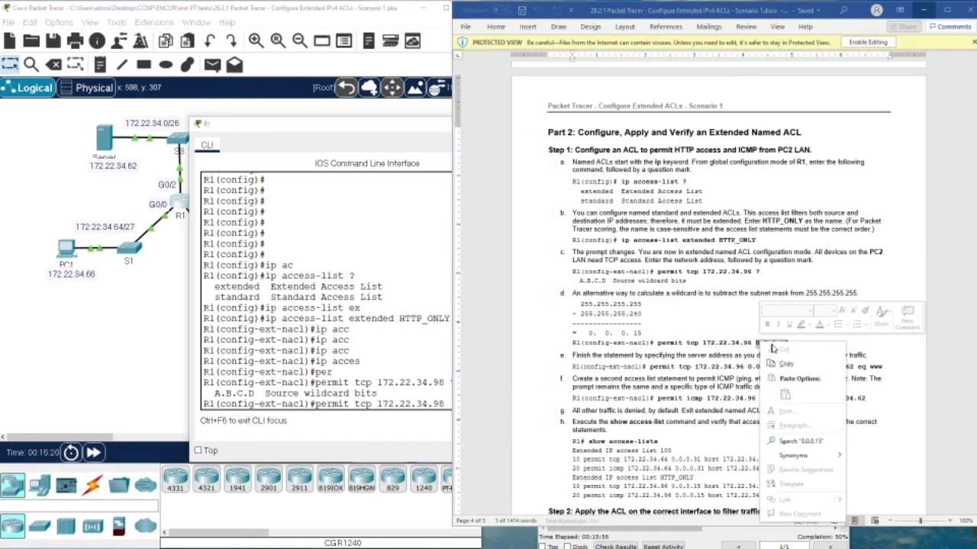
left_click(786, 364)
left_click(441, 415)
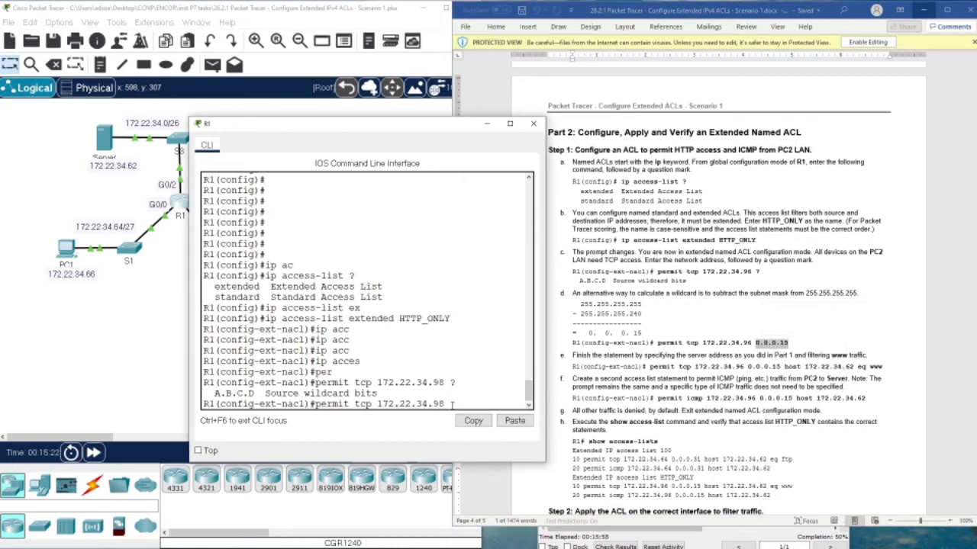
key("ctrl+v")
Step: Review the Part 1 wildcard and destination instructions, and display the destination options for the permit tcp statement
scroll(646, 158, "up", 5)
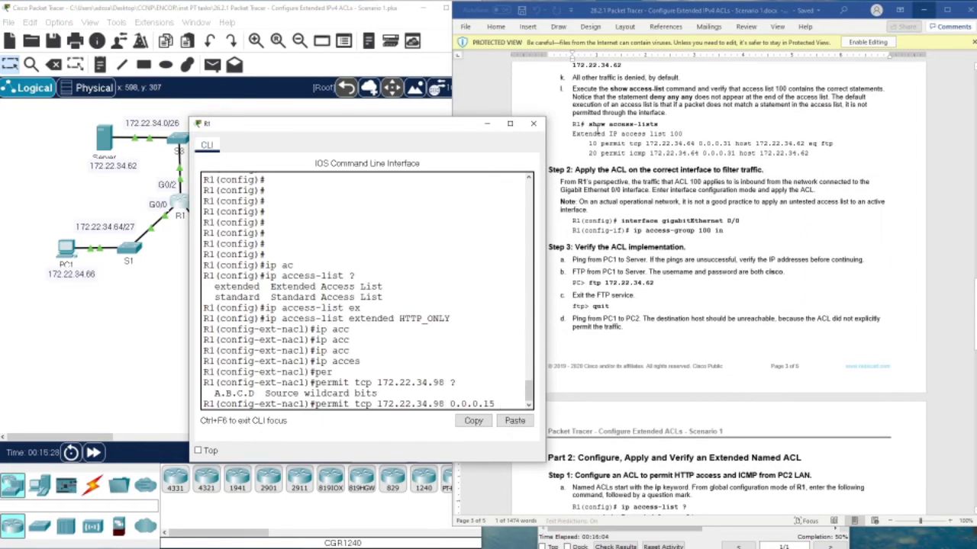
scroll(698, 206, "up", 3)
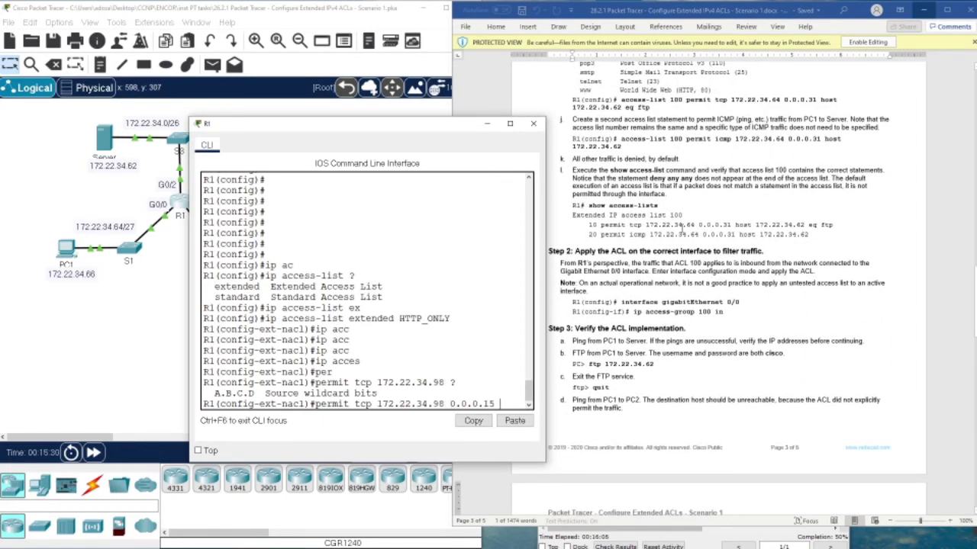
scroll(686, 228, "up", 8)
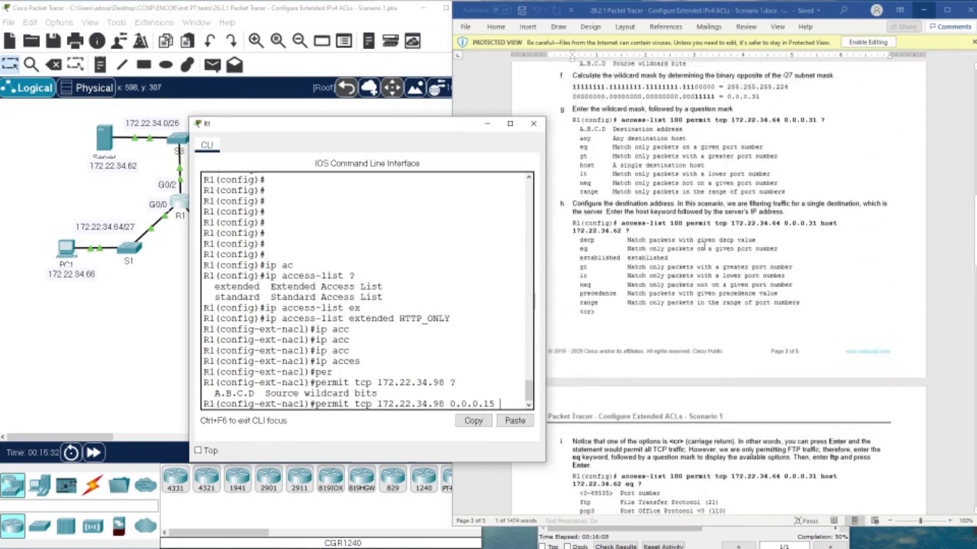
scroll(703, 243, "up", 5)
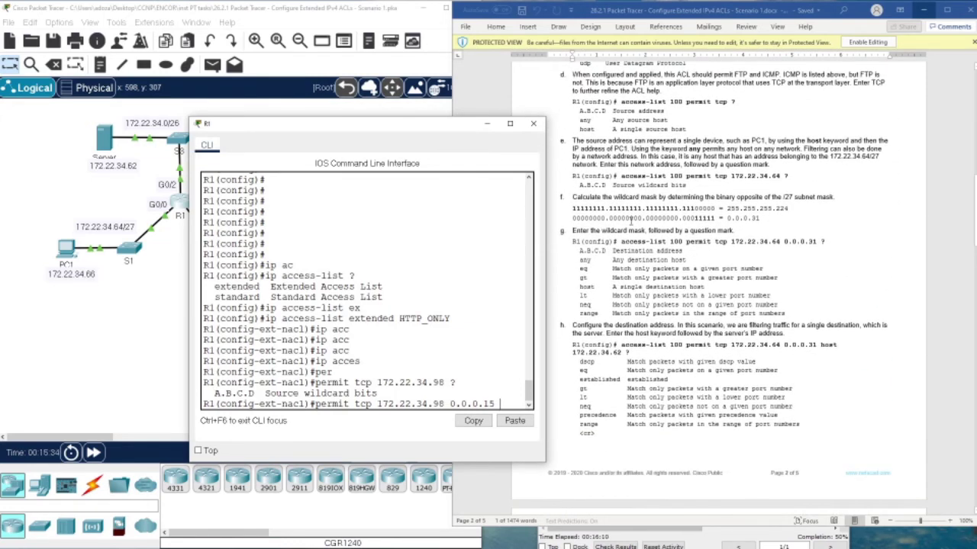
scroll(625, 307, "down", 10)
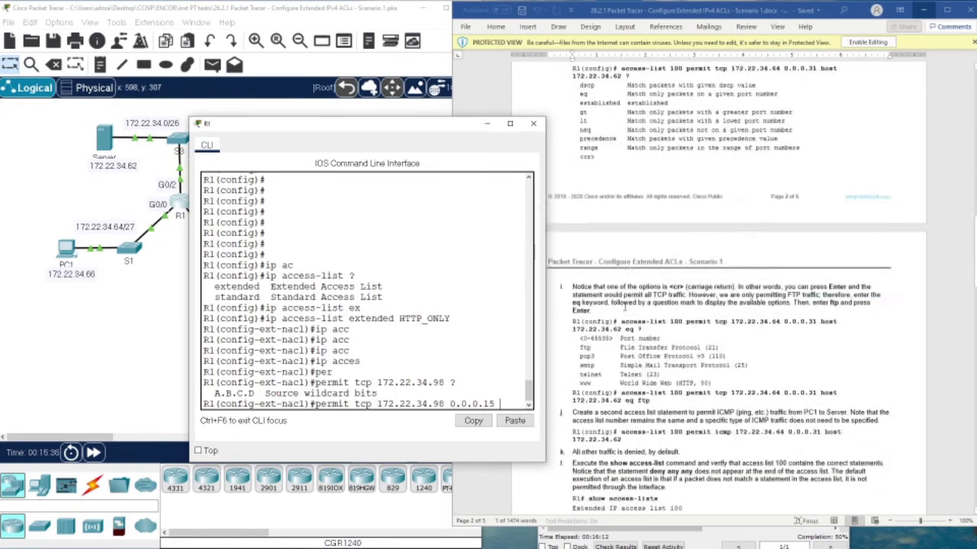
scroll(625, 306, "down", 15)
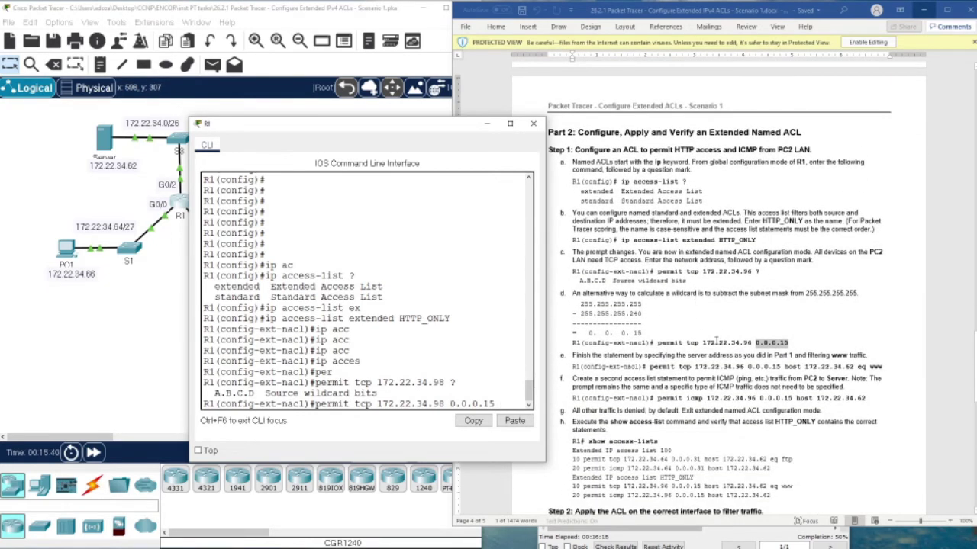
scroll(716, 334, "down", 3)
type("?")
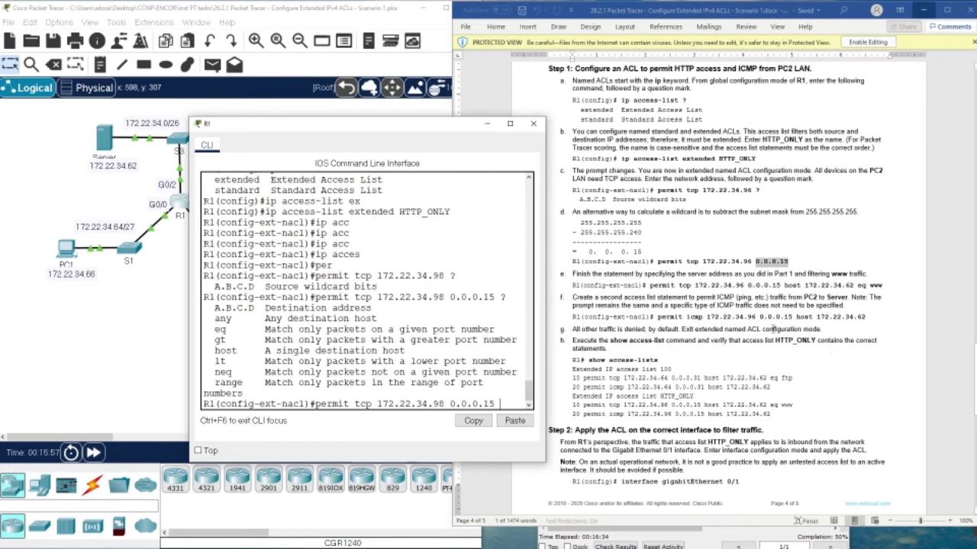
Step: Complete the permit tcp statement with destination host 172.22.34.62 and submit it
type("host ")
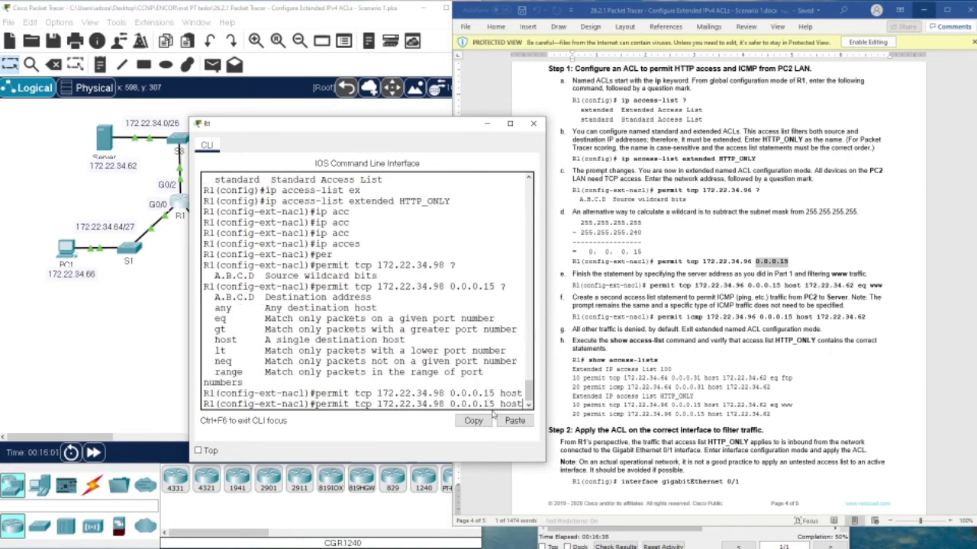
type("172")
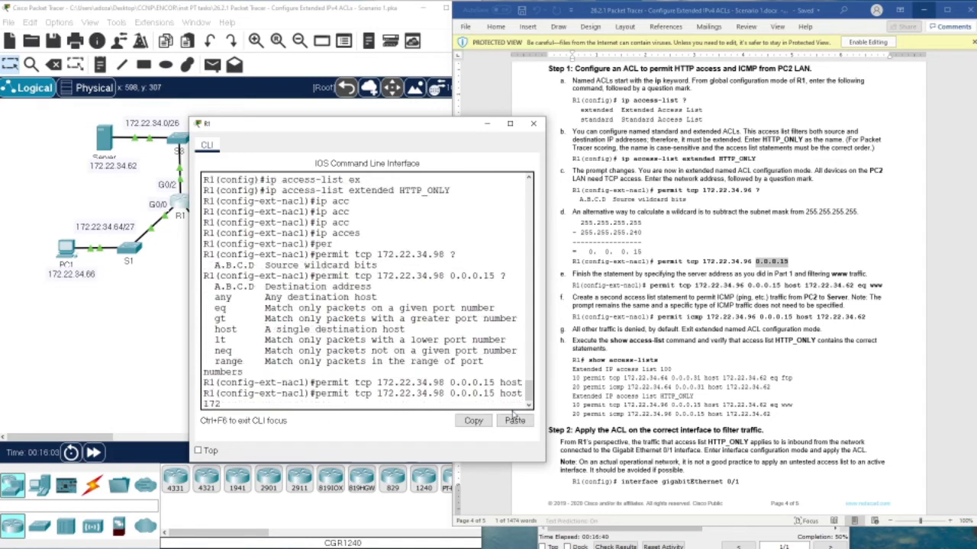
type(".22.34.62")
key("Return")
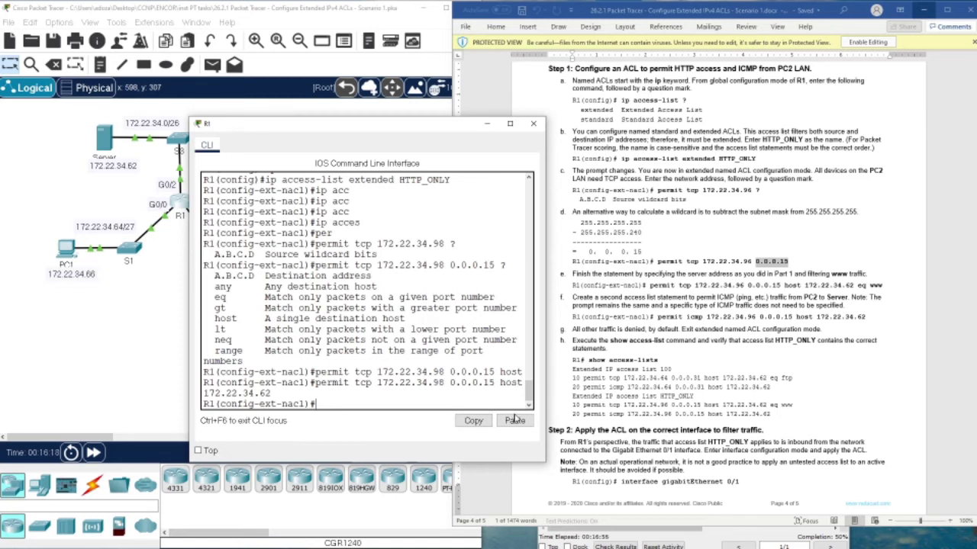
Step: Begin a permit icmp statement in HTTP_ONLY with source 172.22.34.98 and wildcard mask 0.0.0.15
type("pe")
key("Tab")
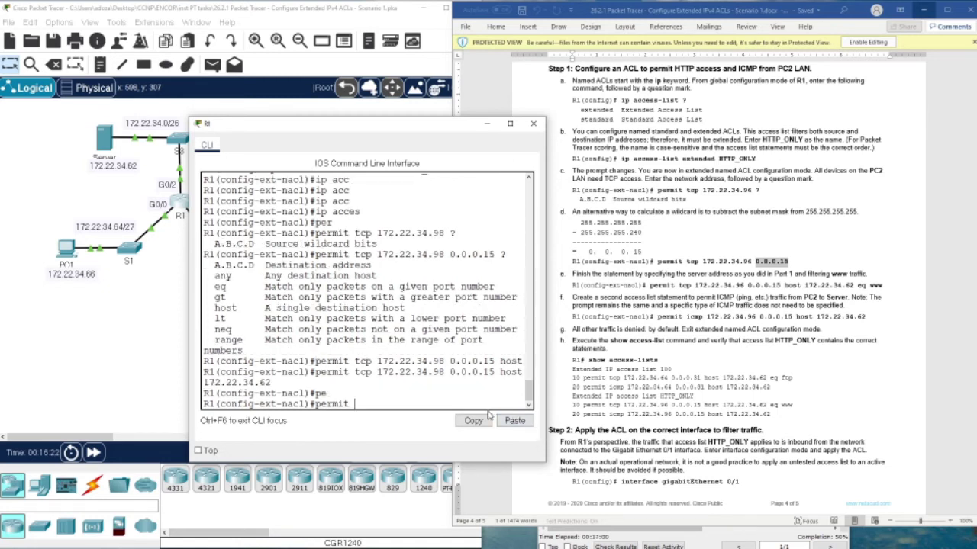
type("icm")
key("Tab")
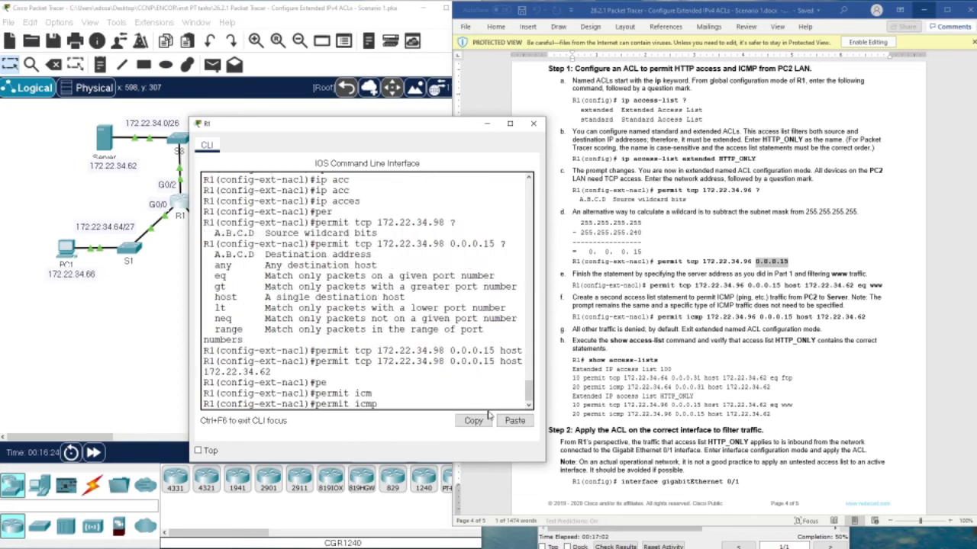
type("1")
type("73")
type("2")
type(".22.")
type("34")
type(".98")
type(" 0.0.0.15")
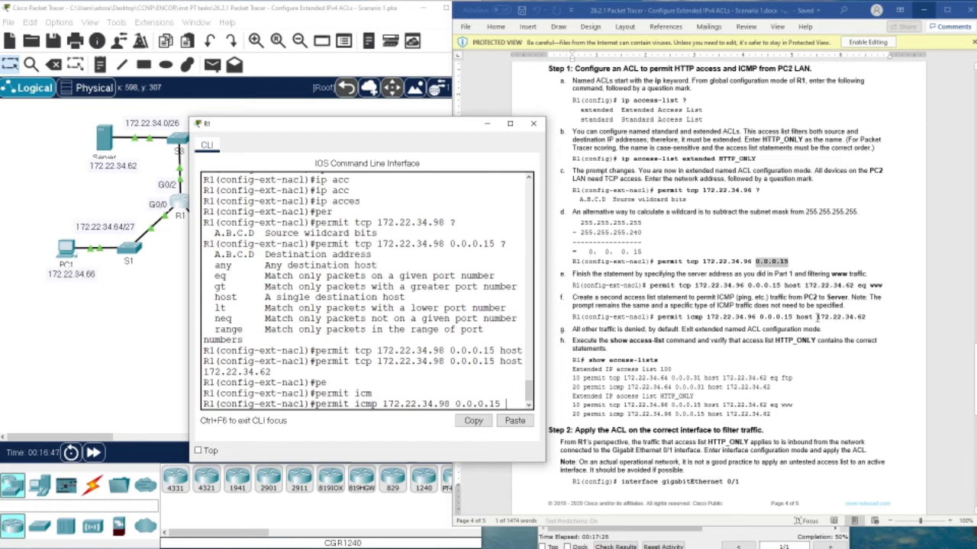
Step: Copy the server address 172.22.34.62 from the instructions into the permit icmp statement and try to submit it
left_click_drag(815, 317, 865, 317)
right_click(860, 317)
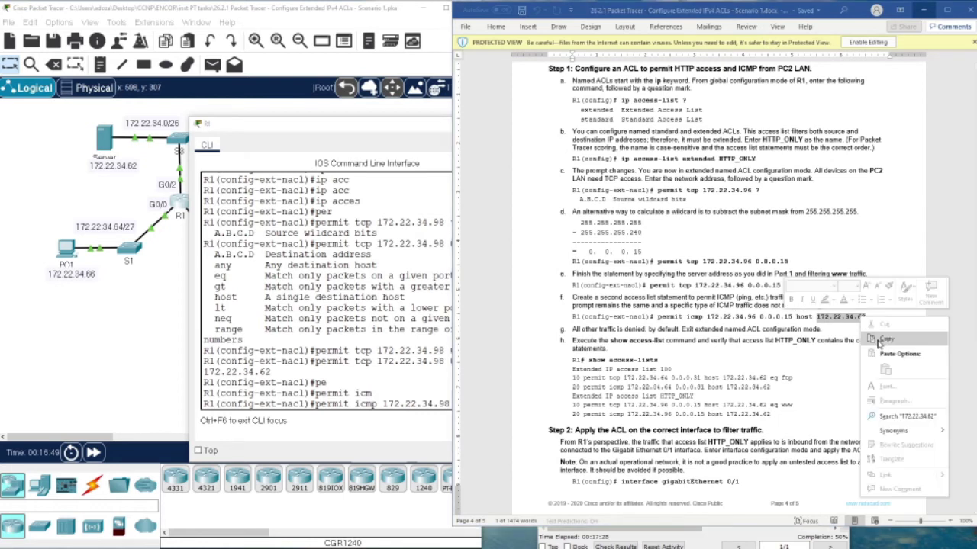
left_click(889, 326)
left_click(456, 402)
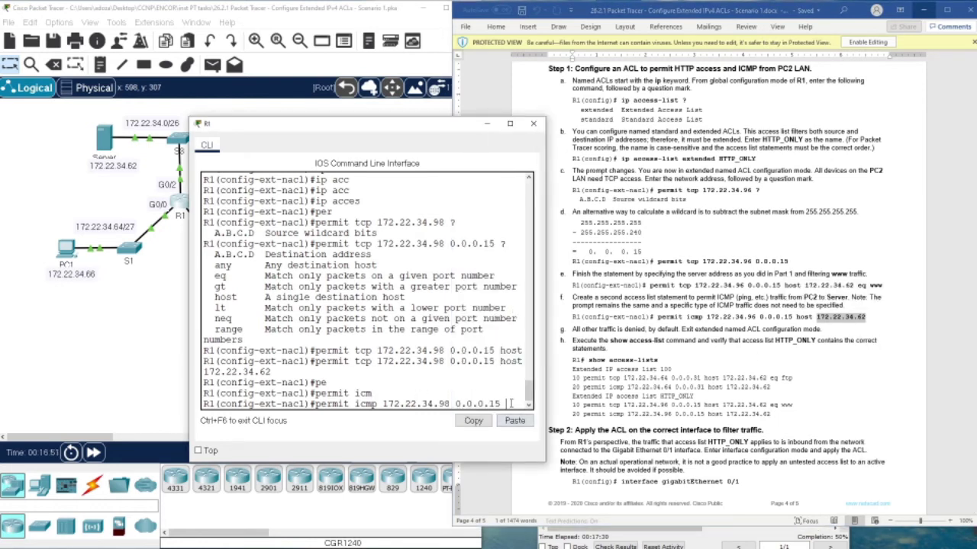
left_click(516, 422)
key("Return")
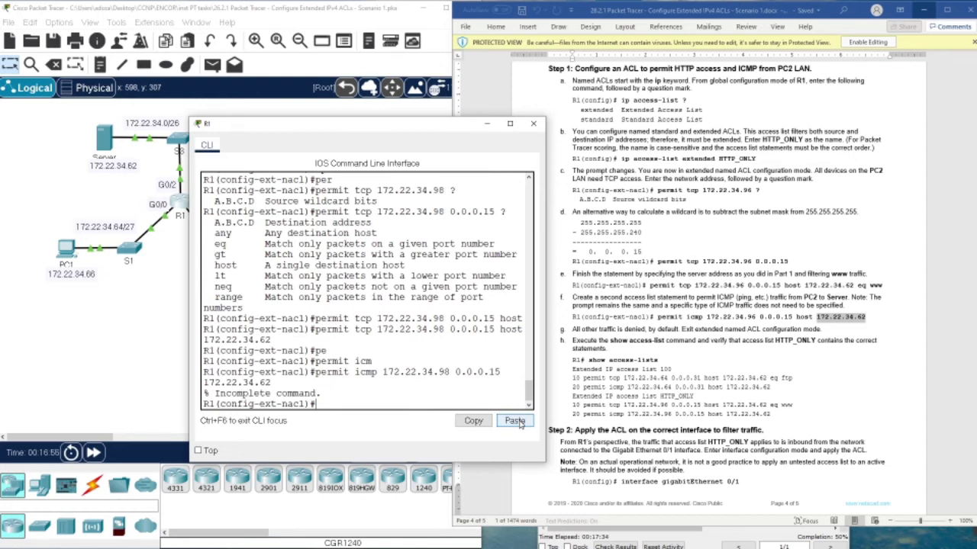
Step: Recall the incomplete permit icmp statement, insert the host keyword before 172.22.34.62 and submit it
key("Up")
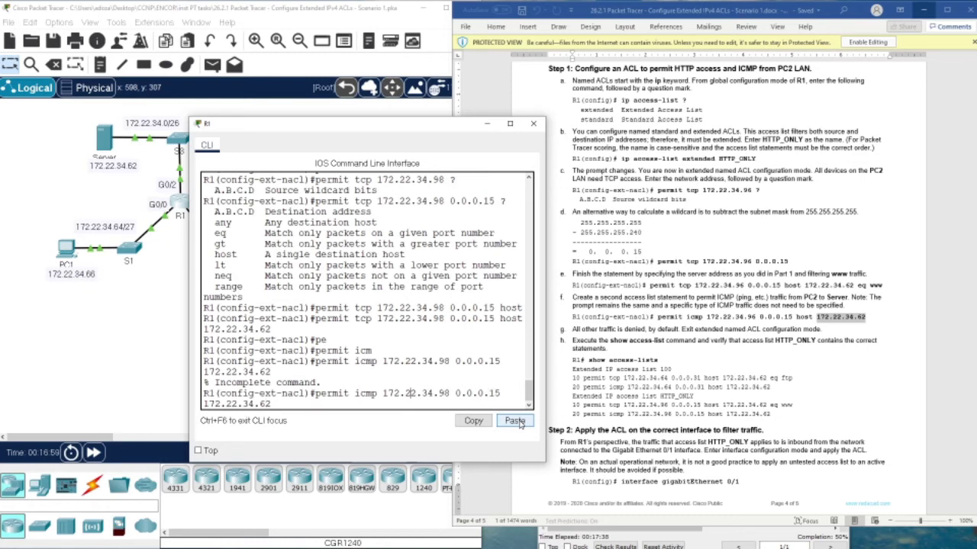
key("Left")
key("Left")
key("Right")
key("Right")
key("Right")
key("Right")
key("Right")
key("Right")
key("Right")
type("host")
key("Return")
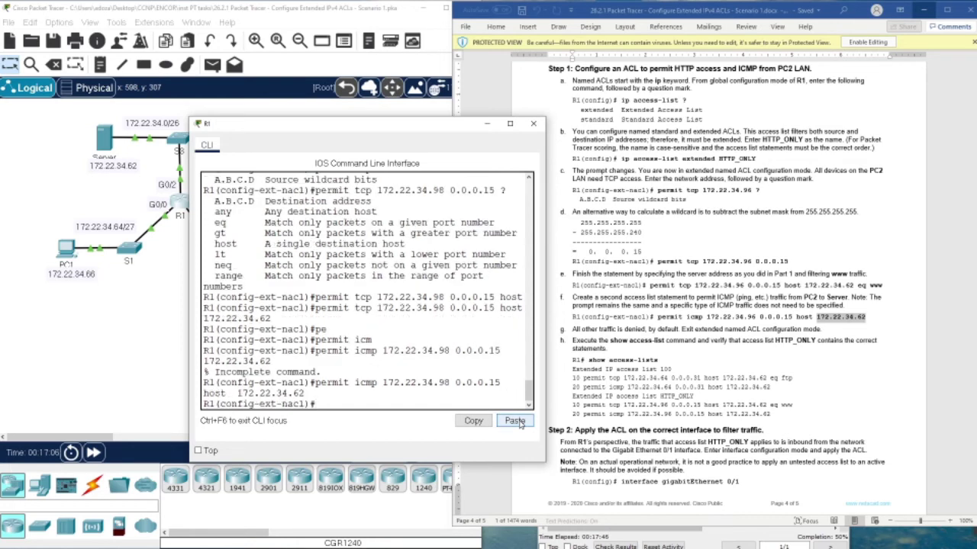
key("Return")
key("Return")
key("Return")
key("Return")
key("Return")
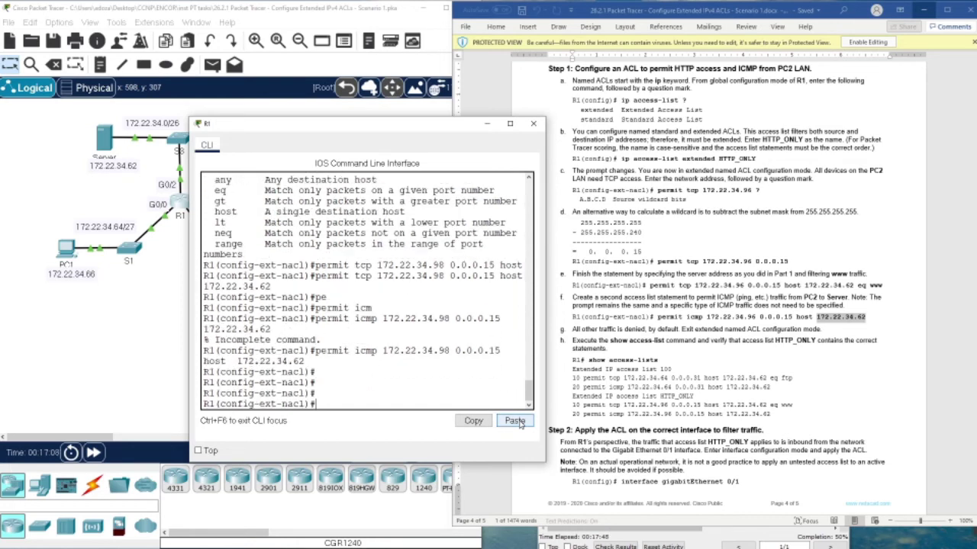
Step: Exit the named ACL configuration mode and global configuration mode to return to the privileged EXEC prompt on R1
type("exit")
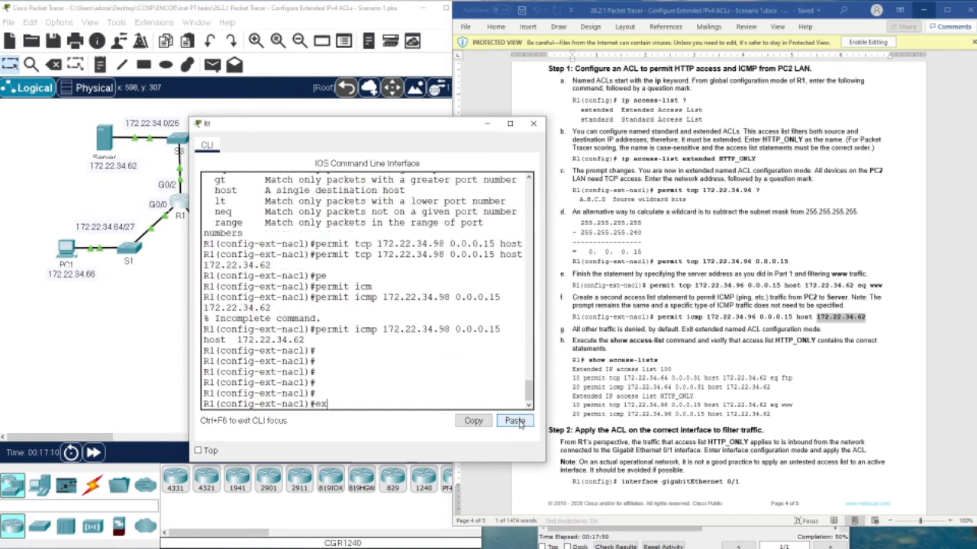
key("Return")
key("Return")
key("Return")
key("Return")
key("Return")
type("exit")
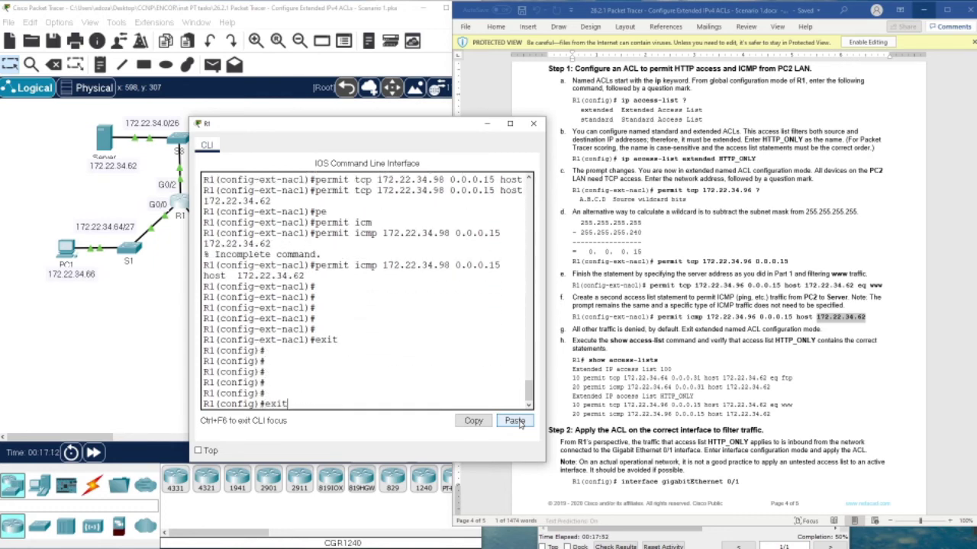
key("Return")
key("Return")
key("Return")
key("Return")
key("Return")
key("Return")
Step: Display the access lists configured on R1 with show access-lists
type("show")
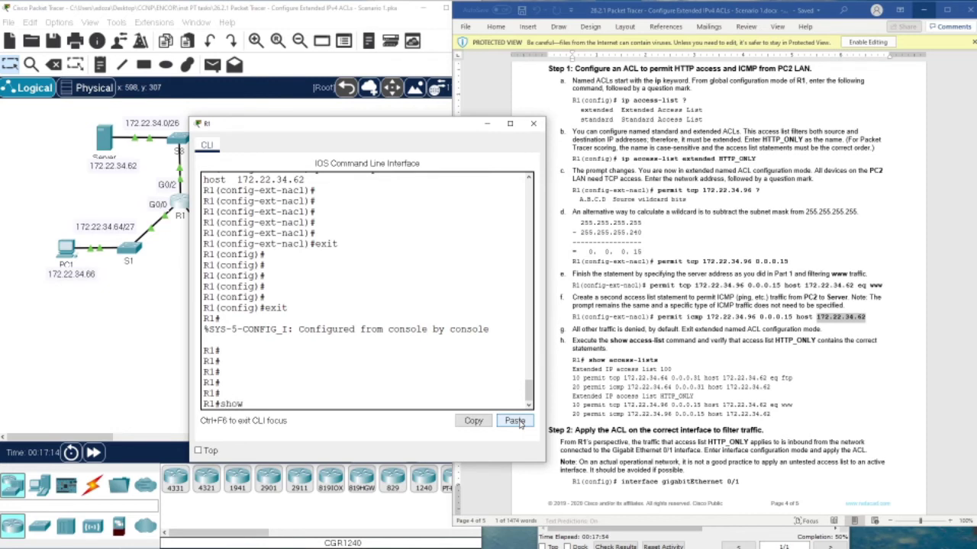
key("Tab")
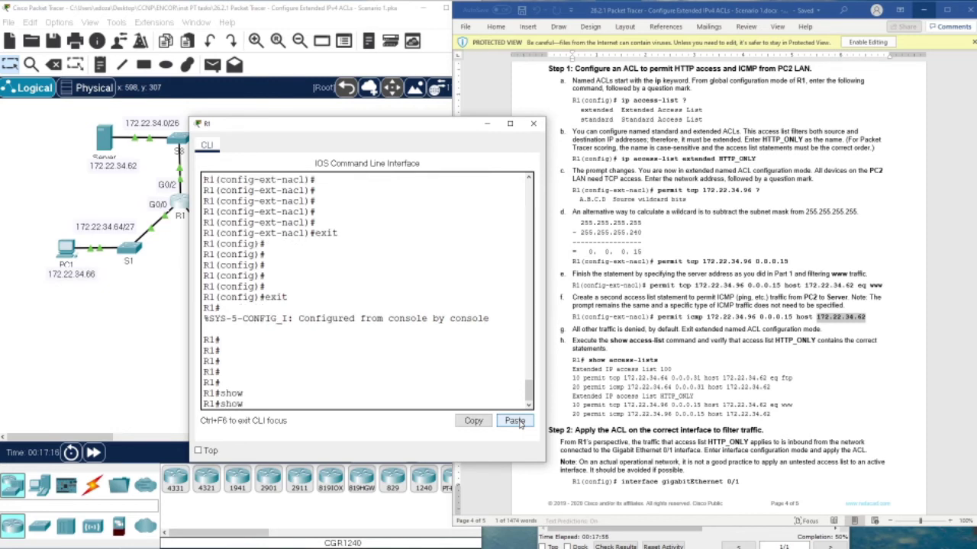
type("ac")
key("Tab")
key("Return")
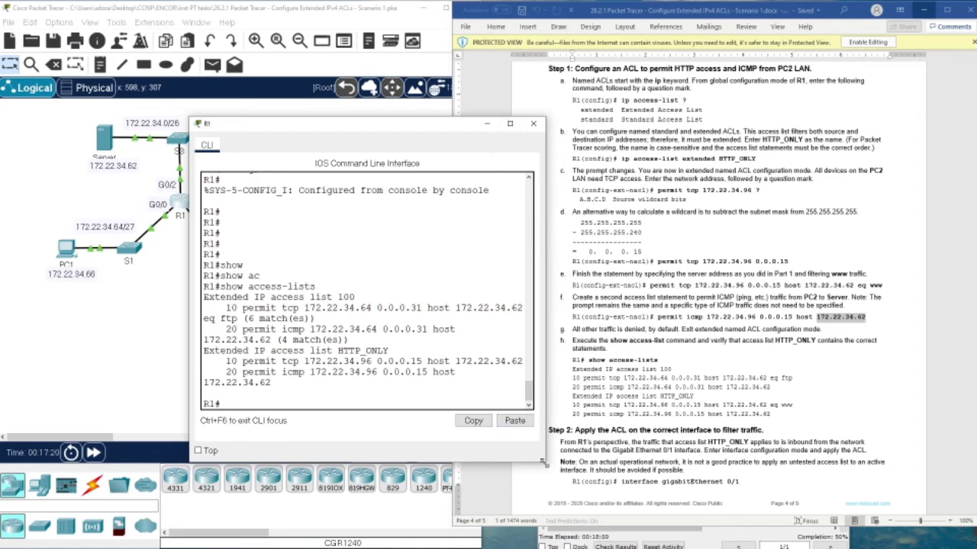
Step: Enlarge and reposition the R1 console window to compare the access-list output with the instructions
left_click_drag(544, 461, 649, 525)
left_click_drag(344, 131, 203, 71)
left_click(525, 308)
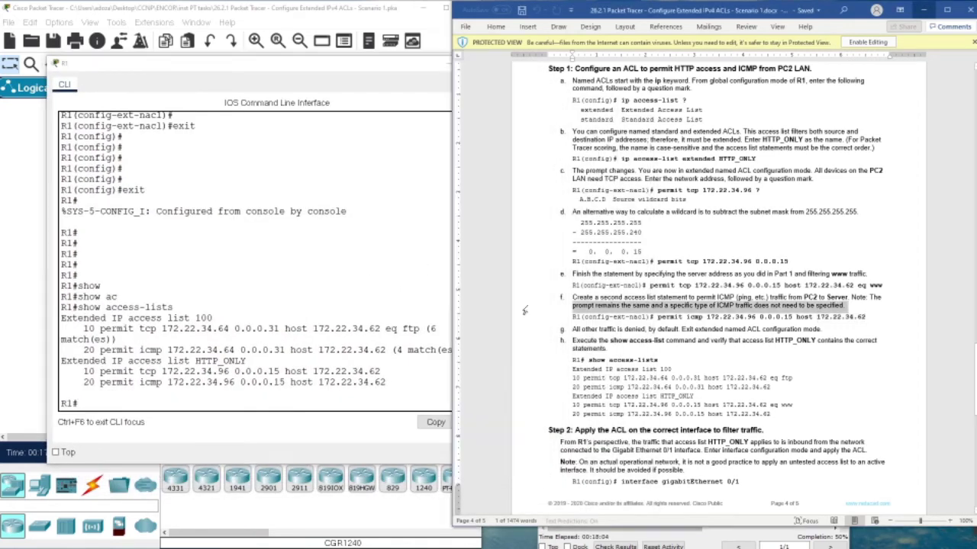
left_click(440, 307)
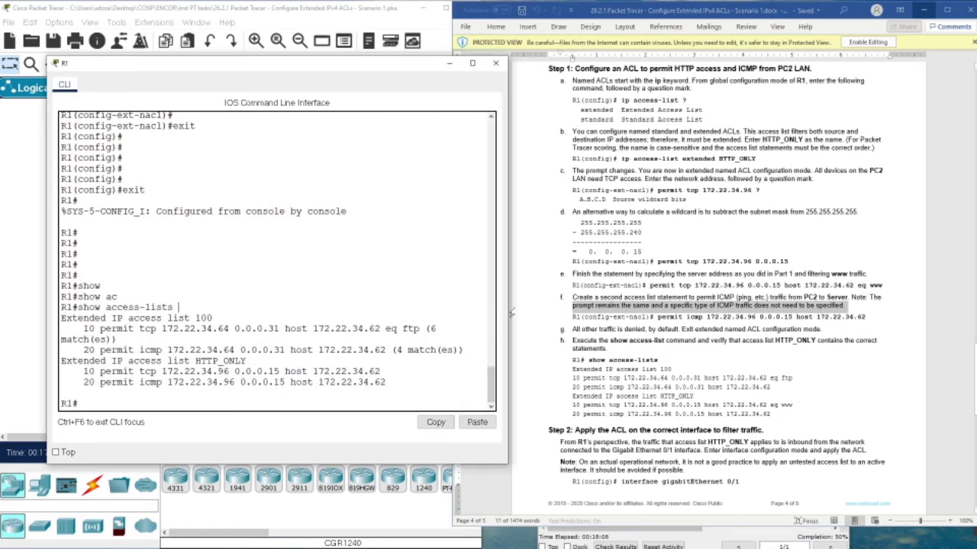